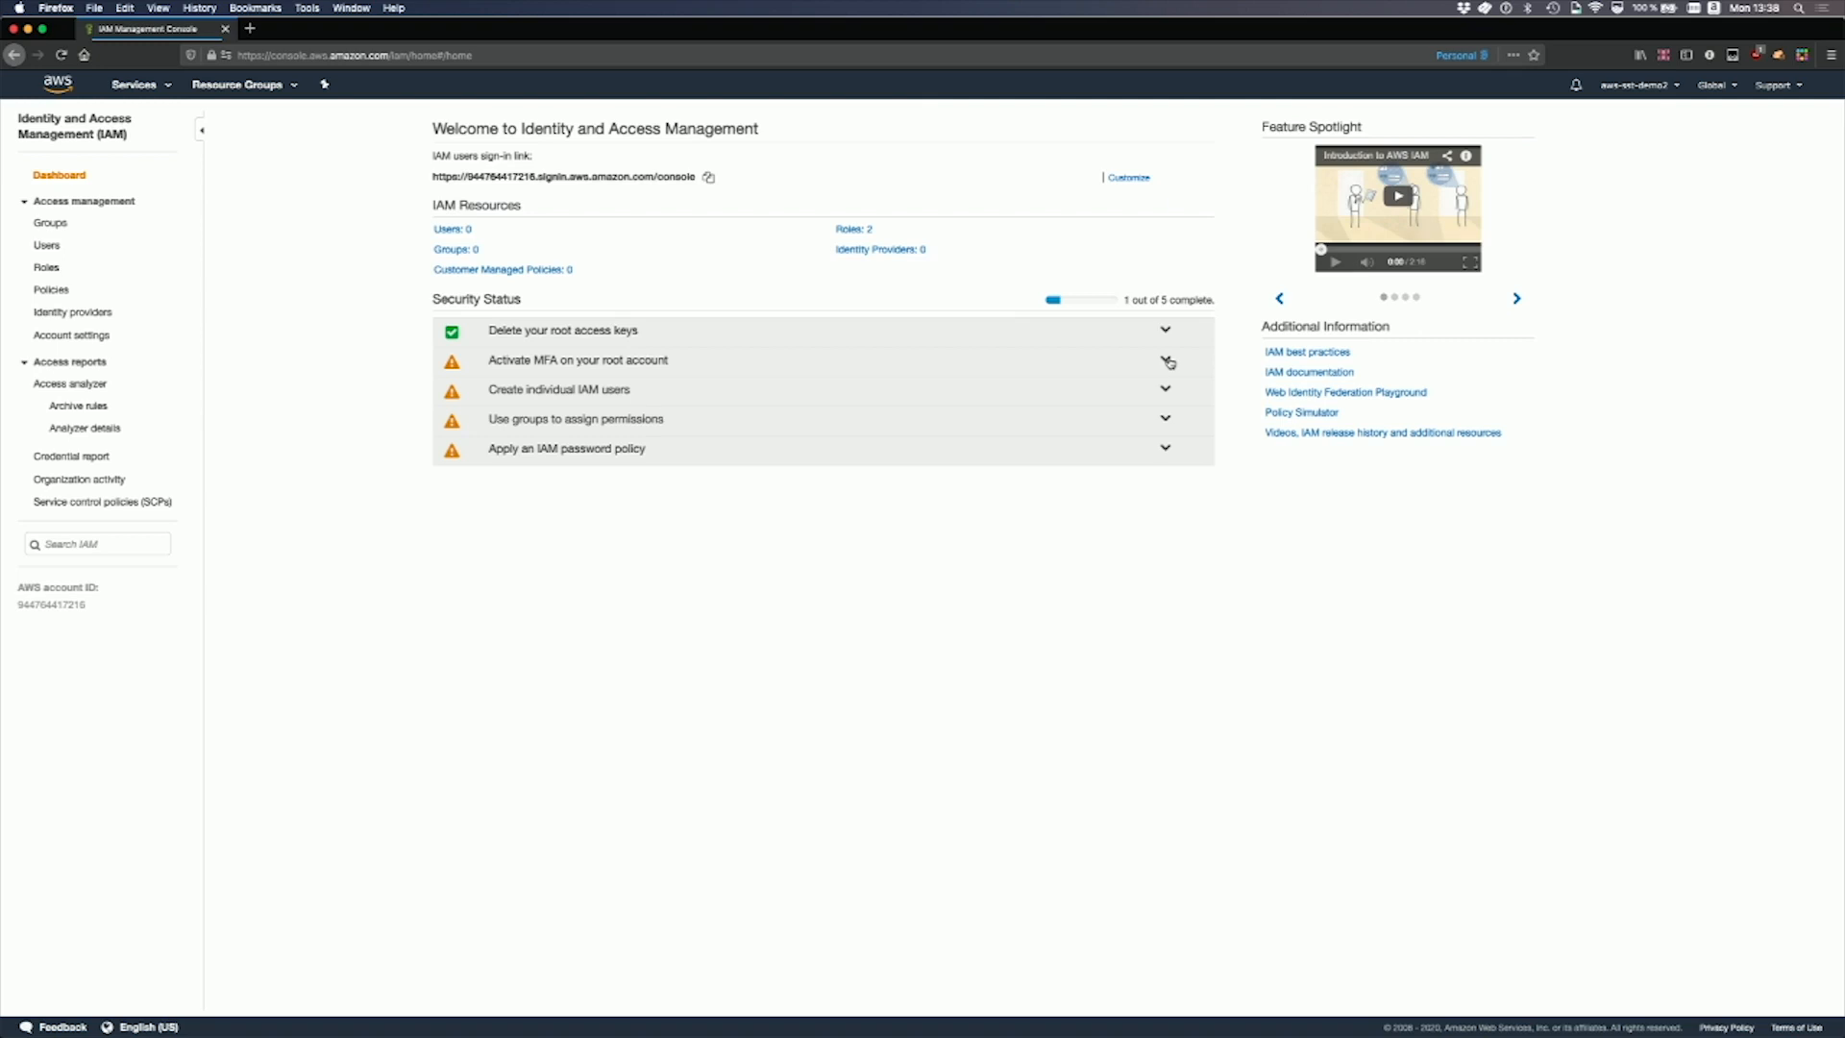
Open the root account's multi-factor authentication settings in the security credentials and switch the console language to Français
click(1167, 361)
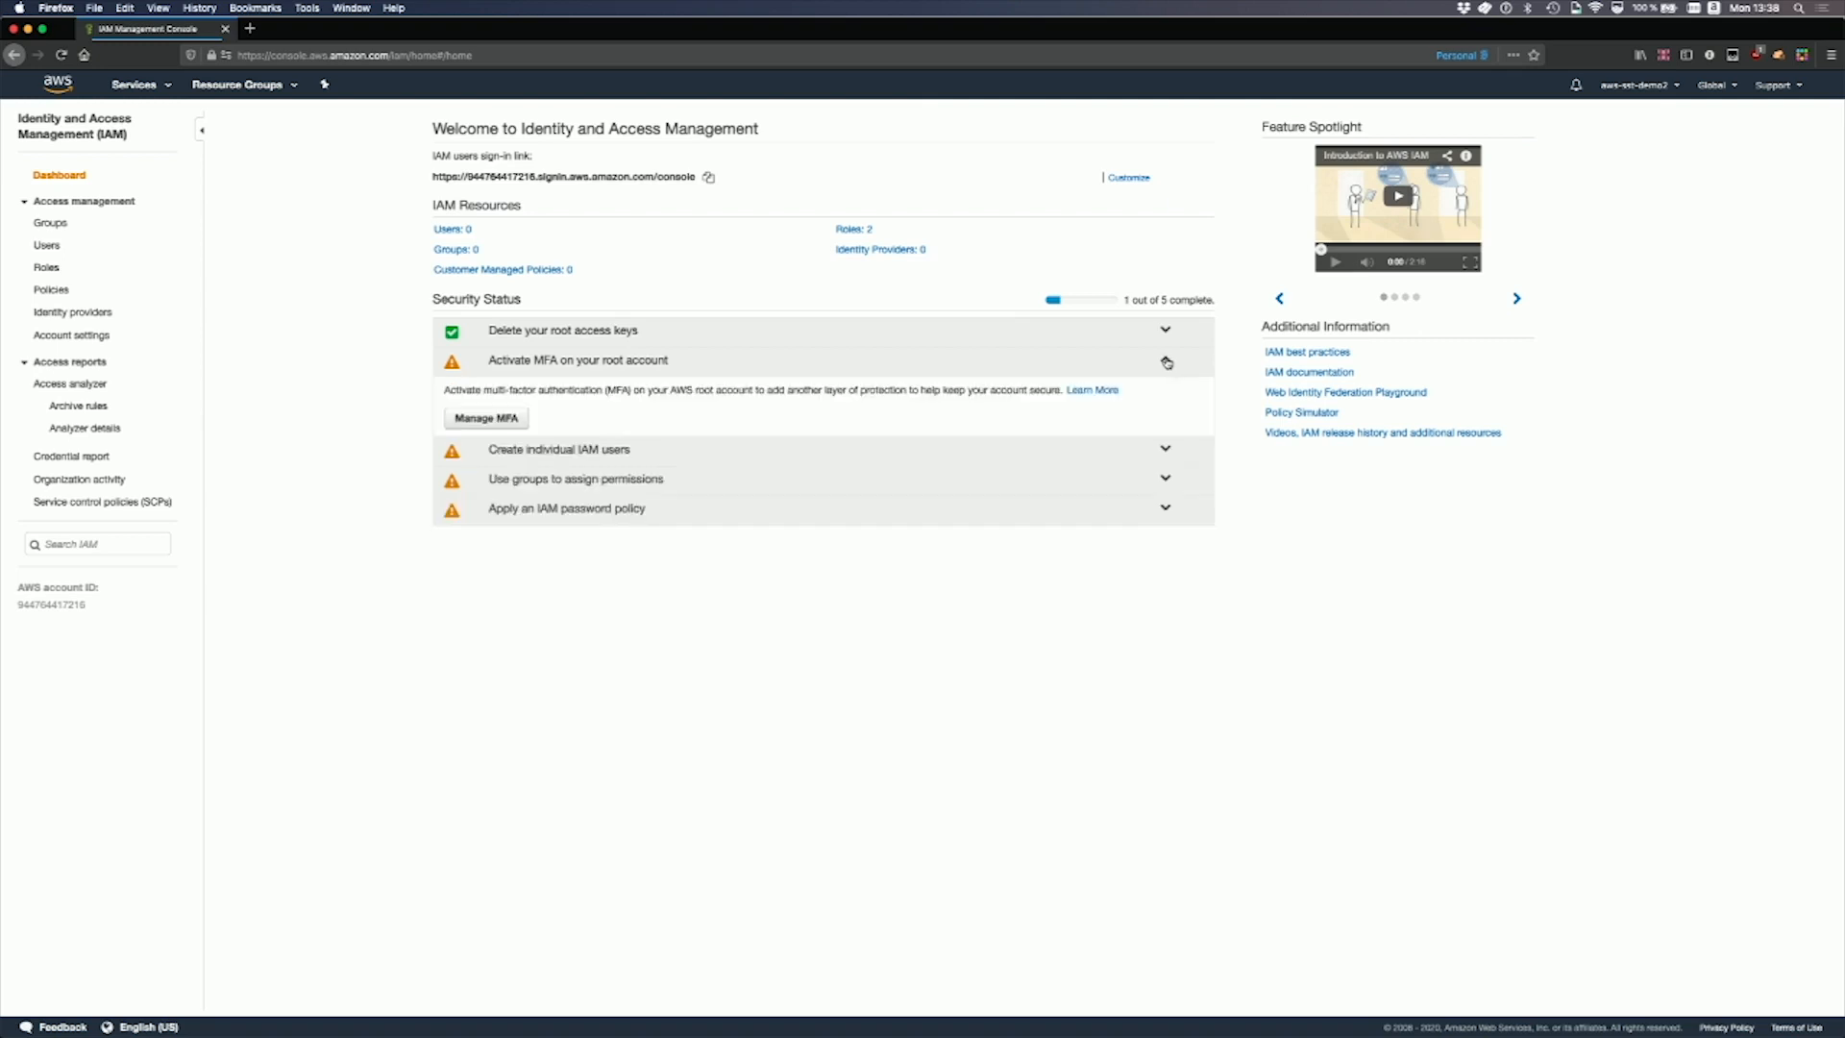
click(498, 420)
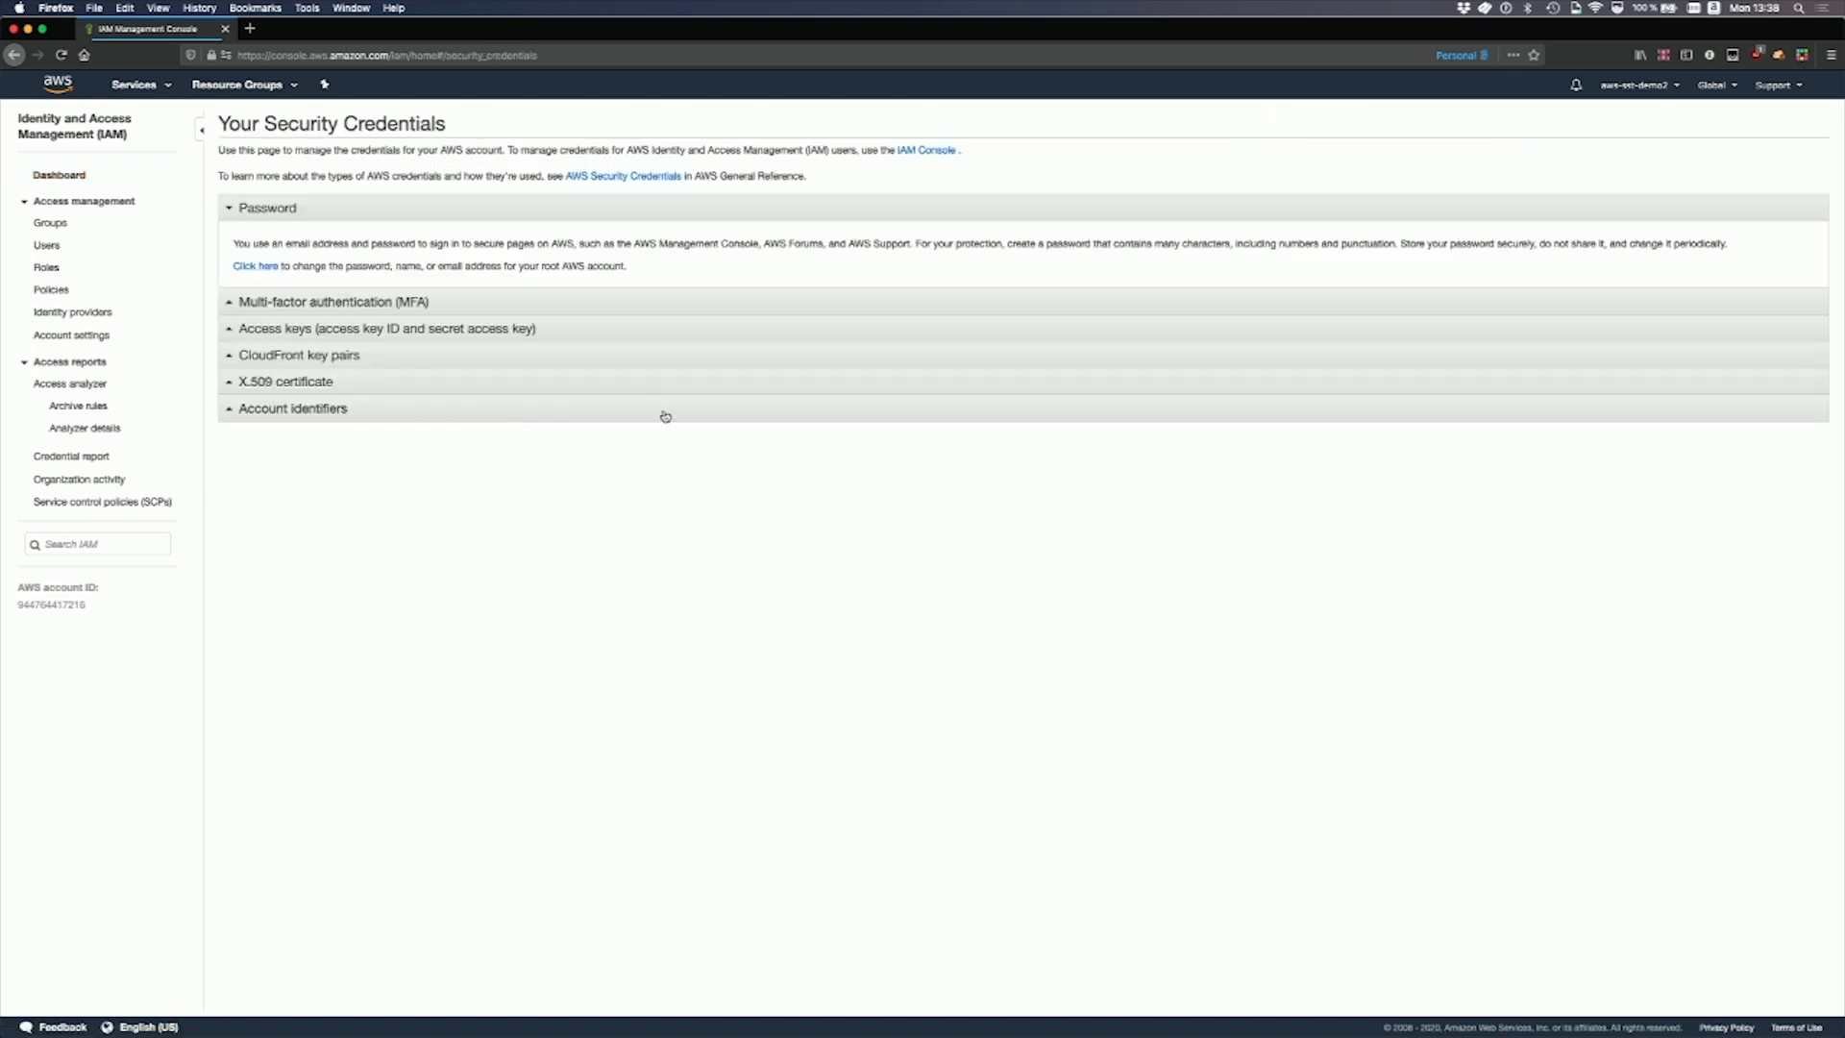
click(231, 302)
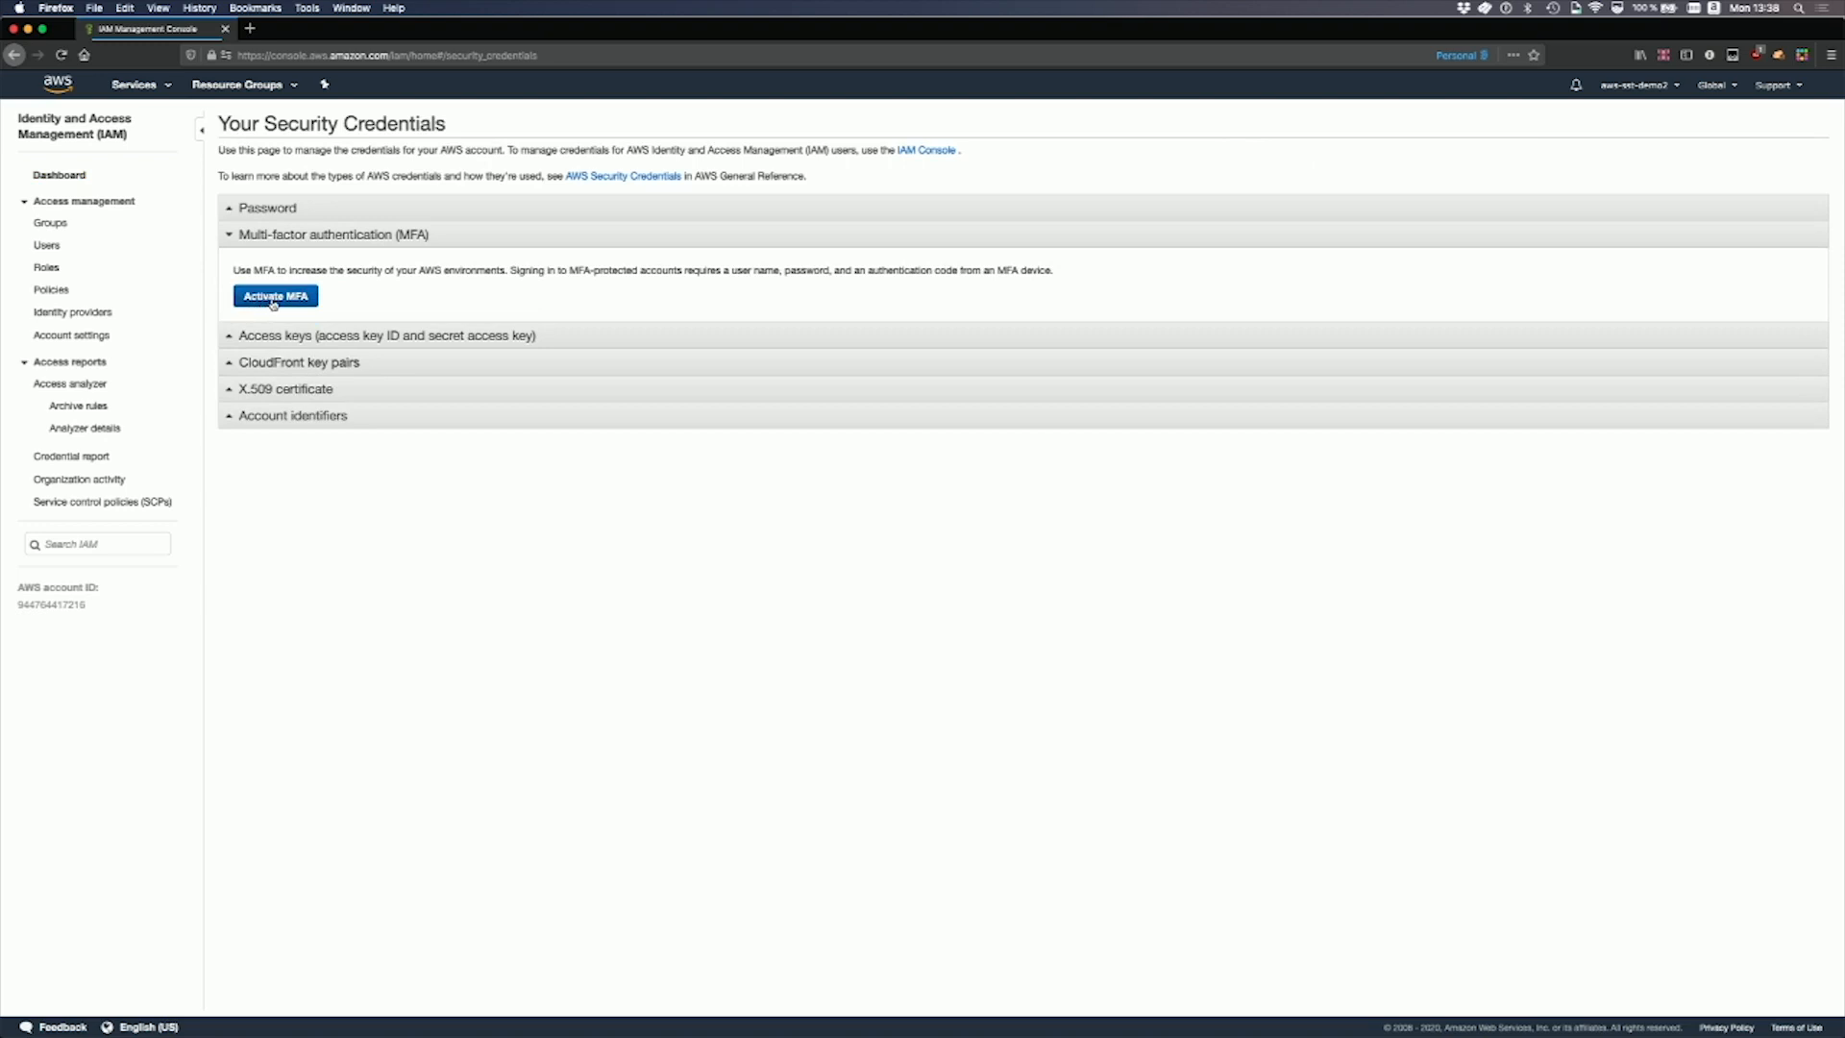
click(146, 1028)
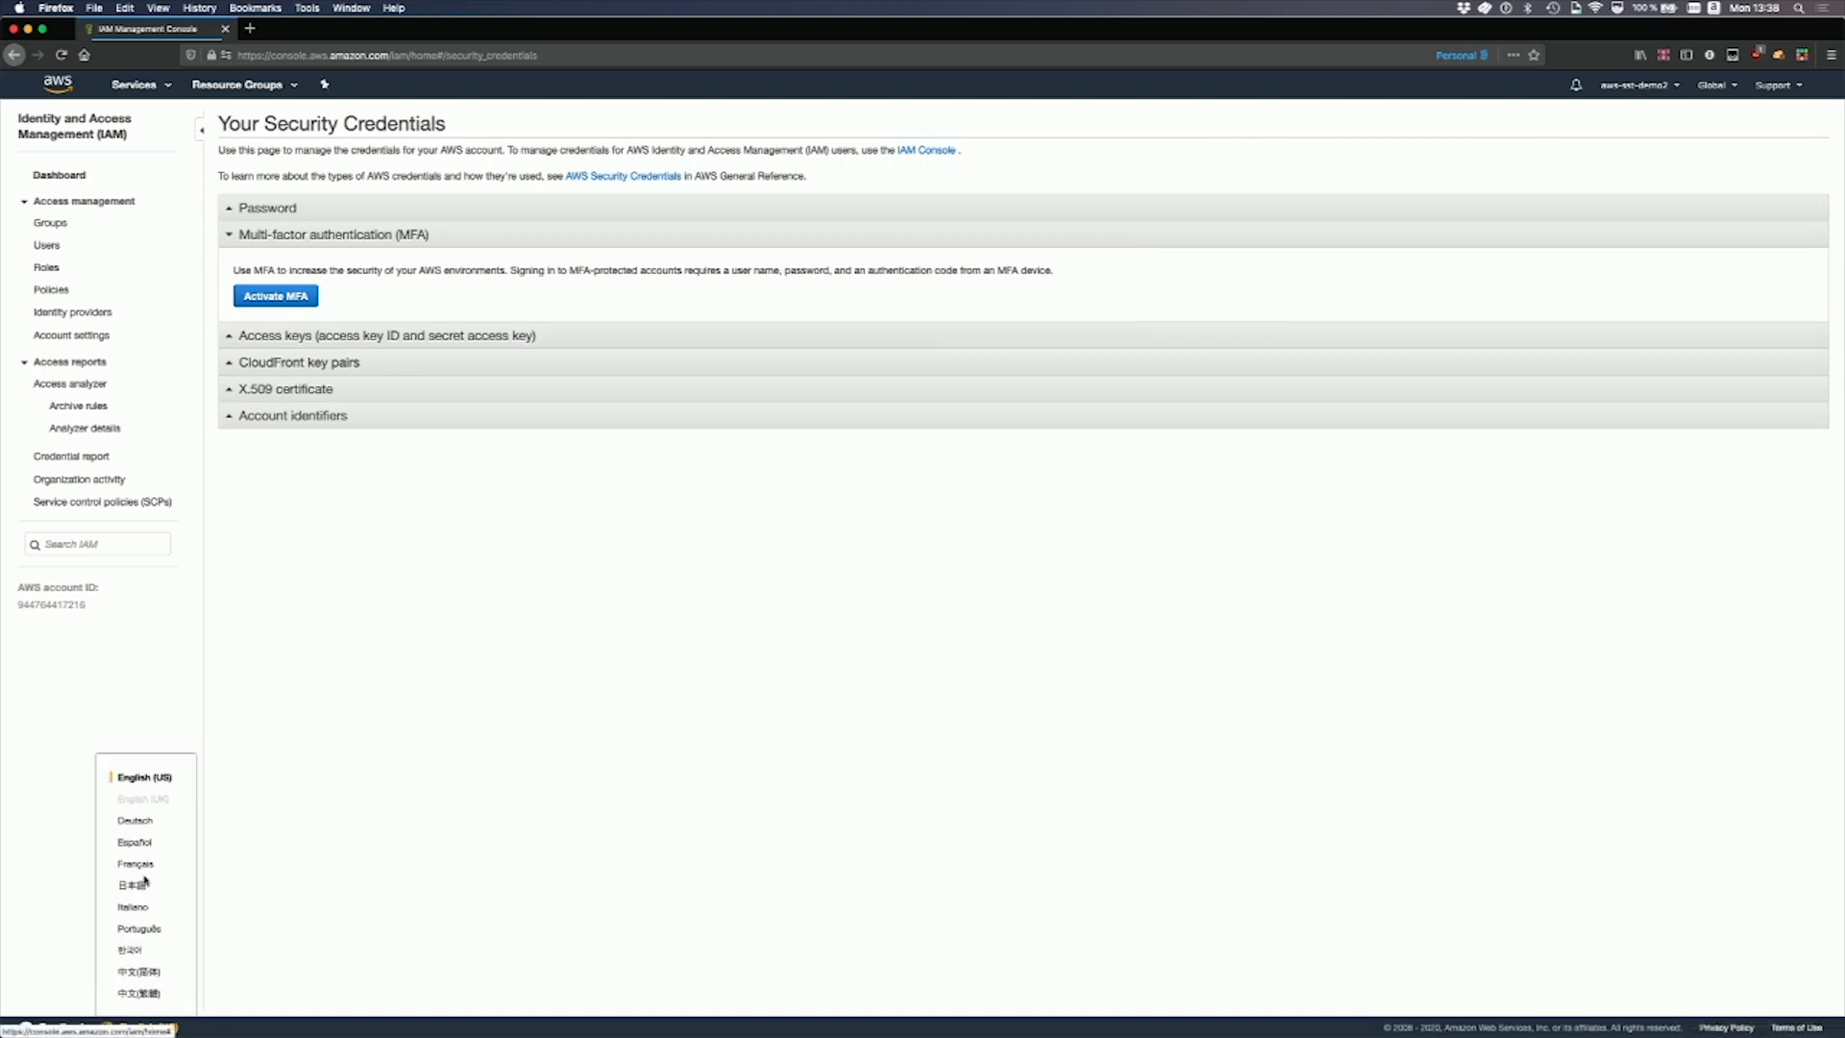
click(144, 866)
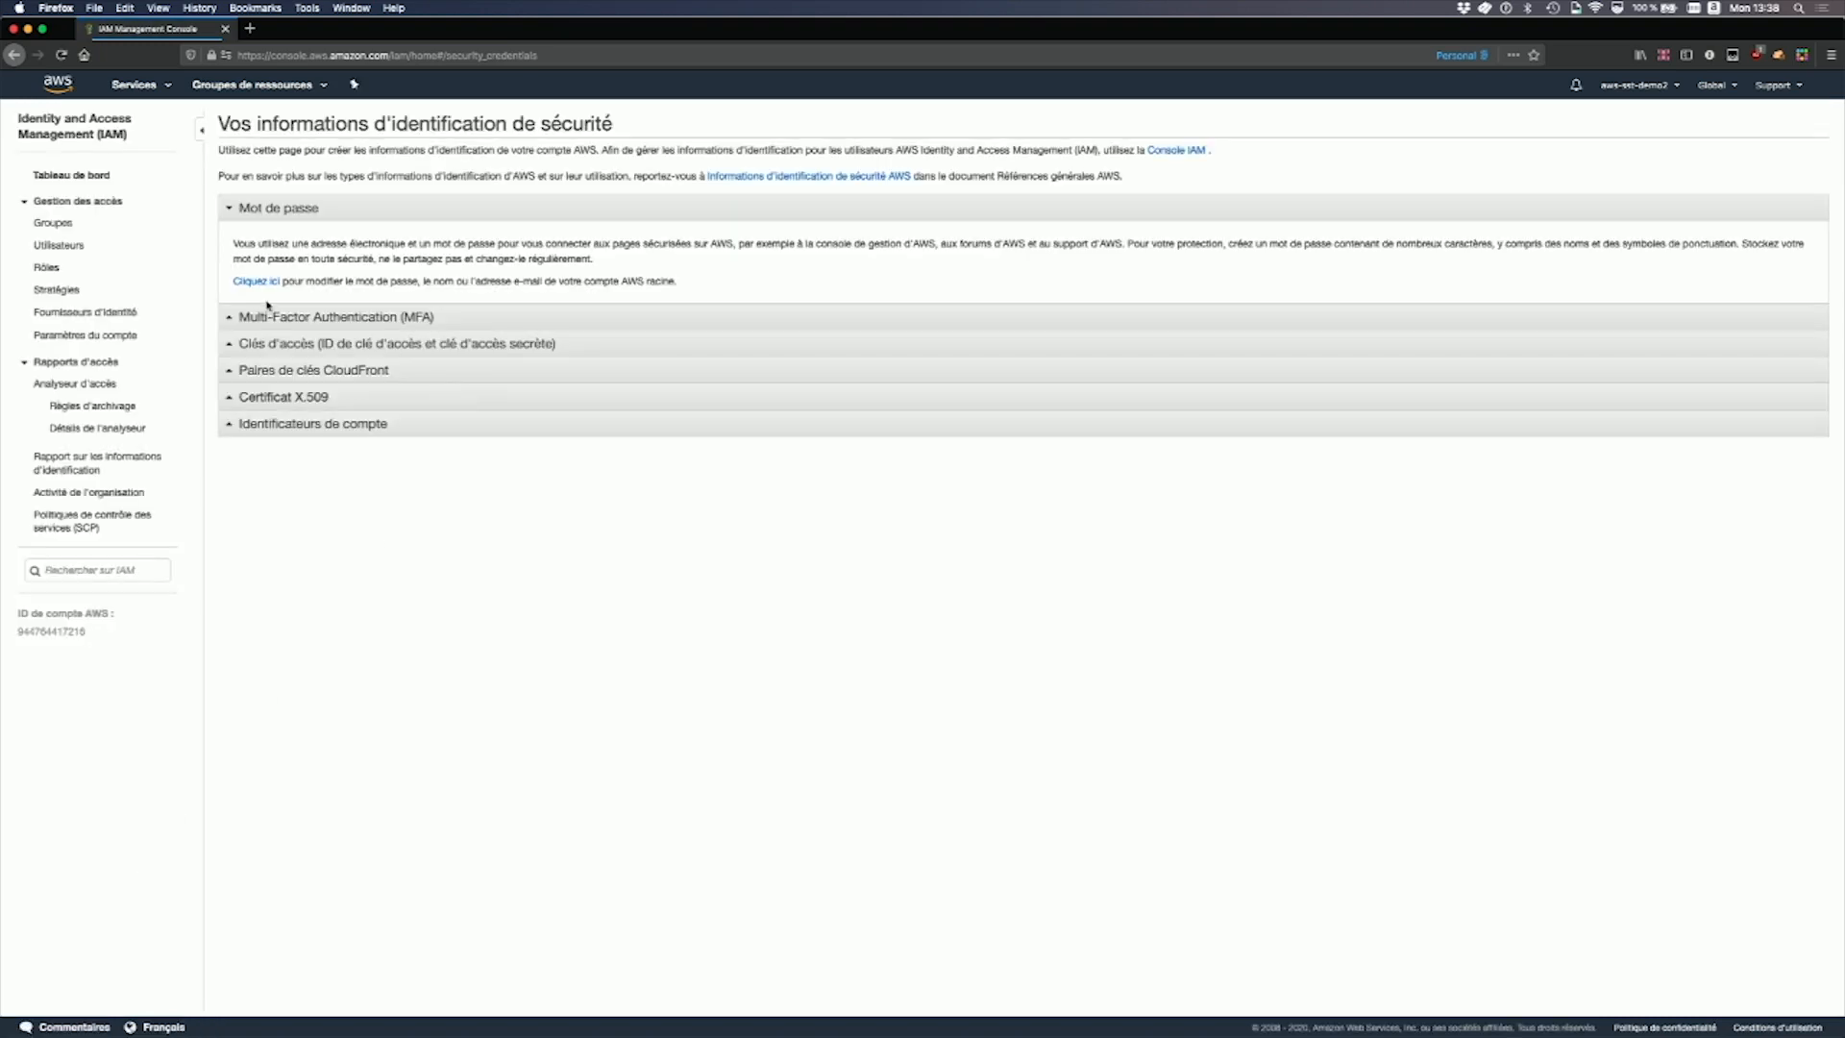
Try to assign a virtual MFA device to the root account, displaying its QR code and entering the two MFA codes
click(279, 316)
click(273, 296)
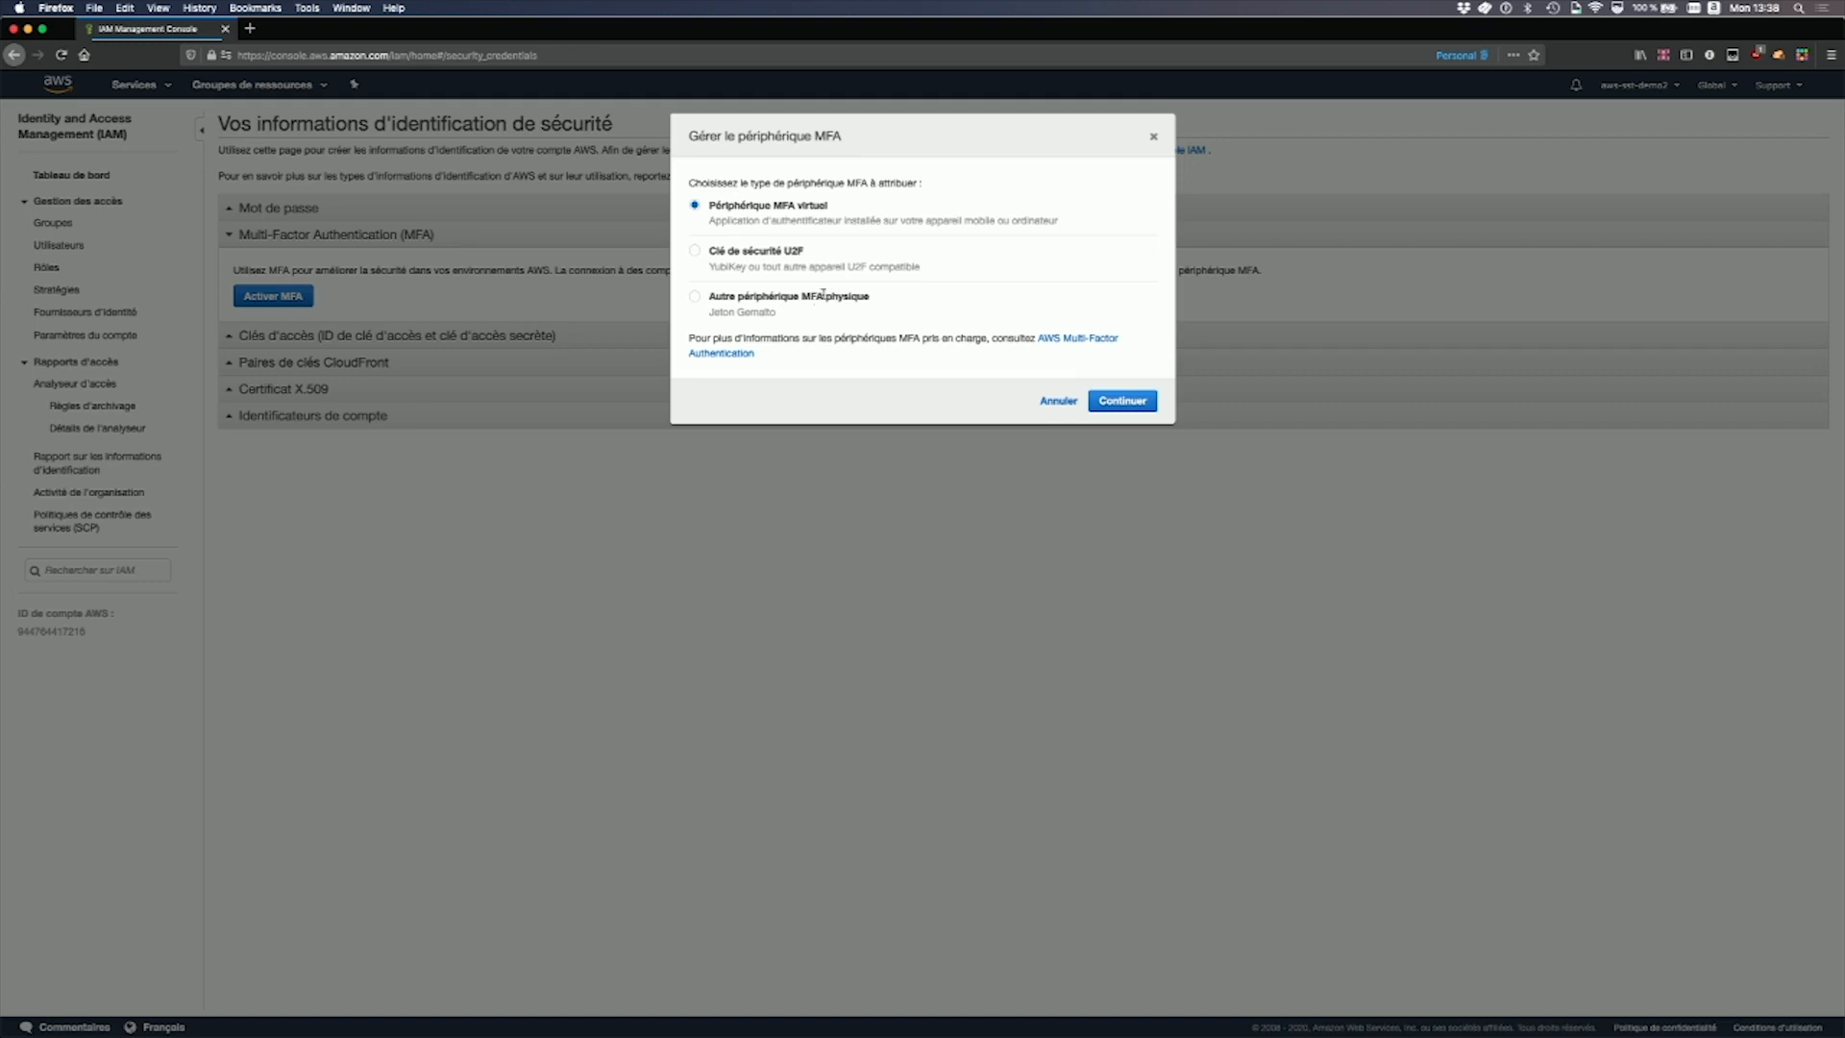
click(1122, 401)
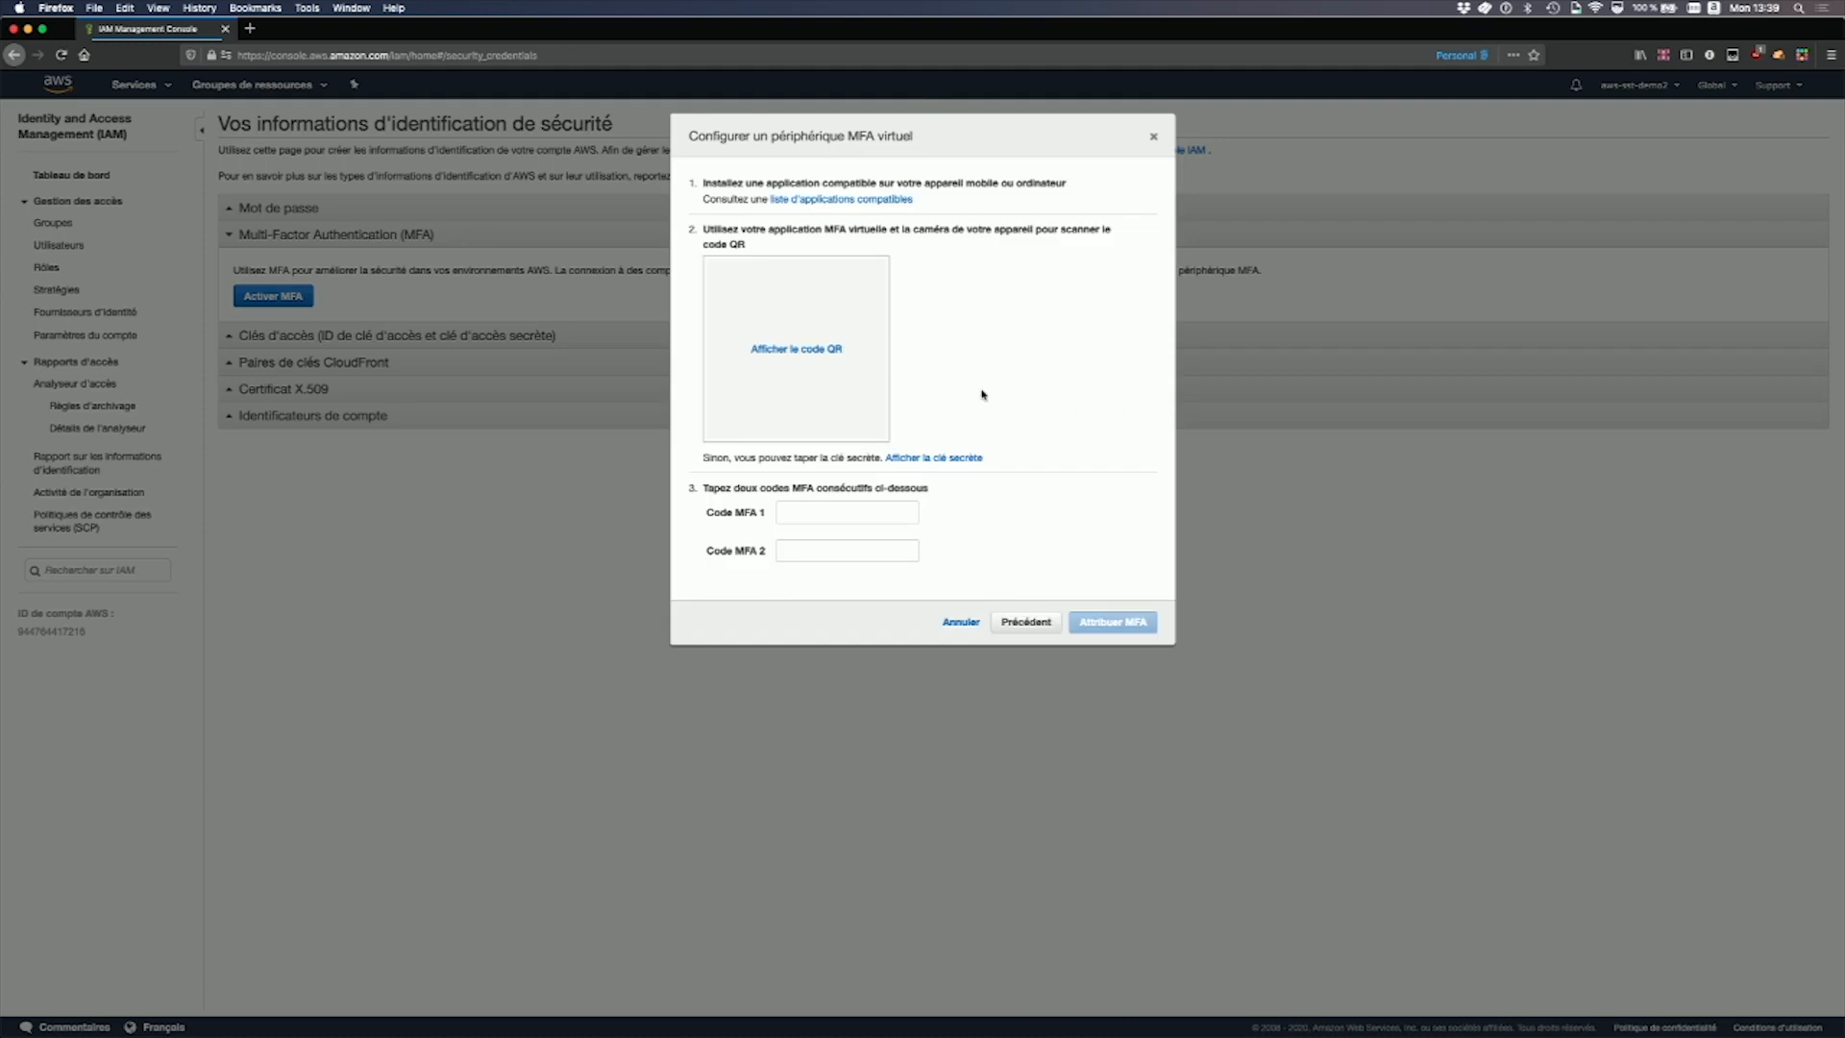
click(807, 354)
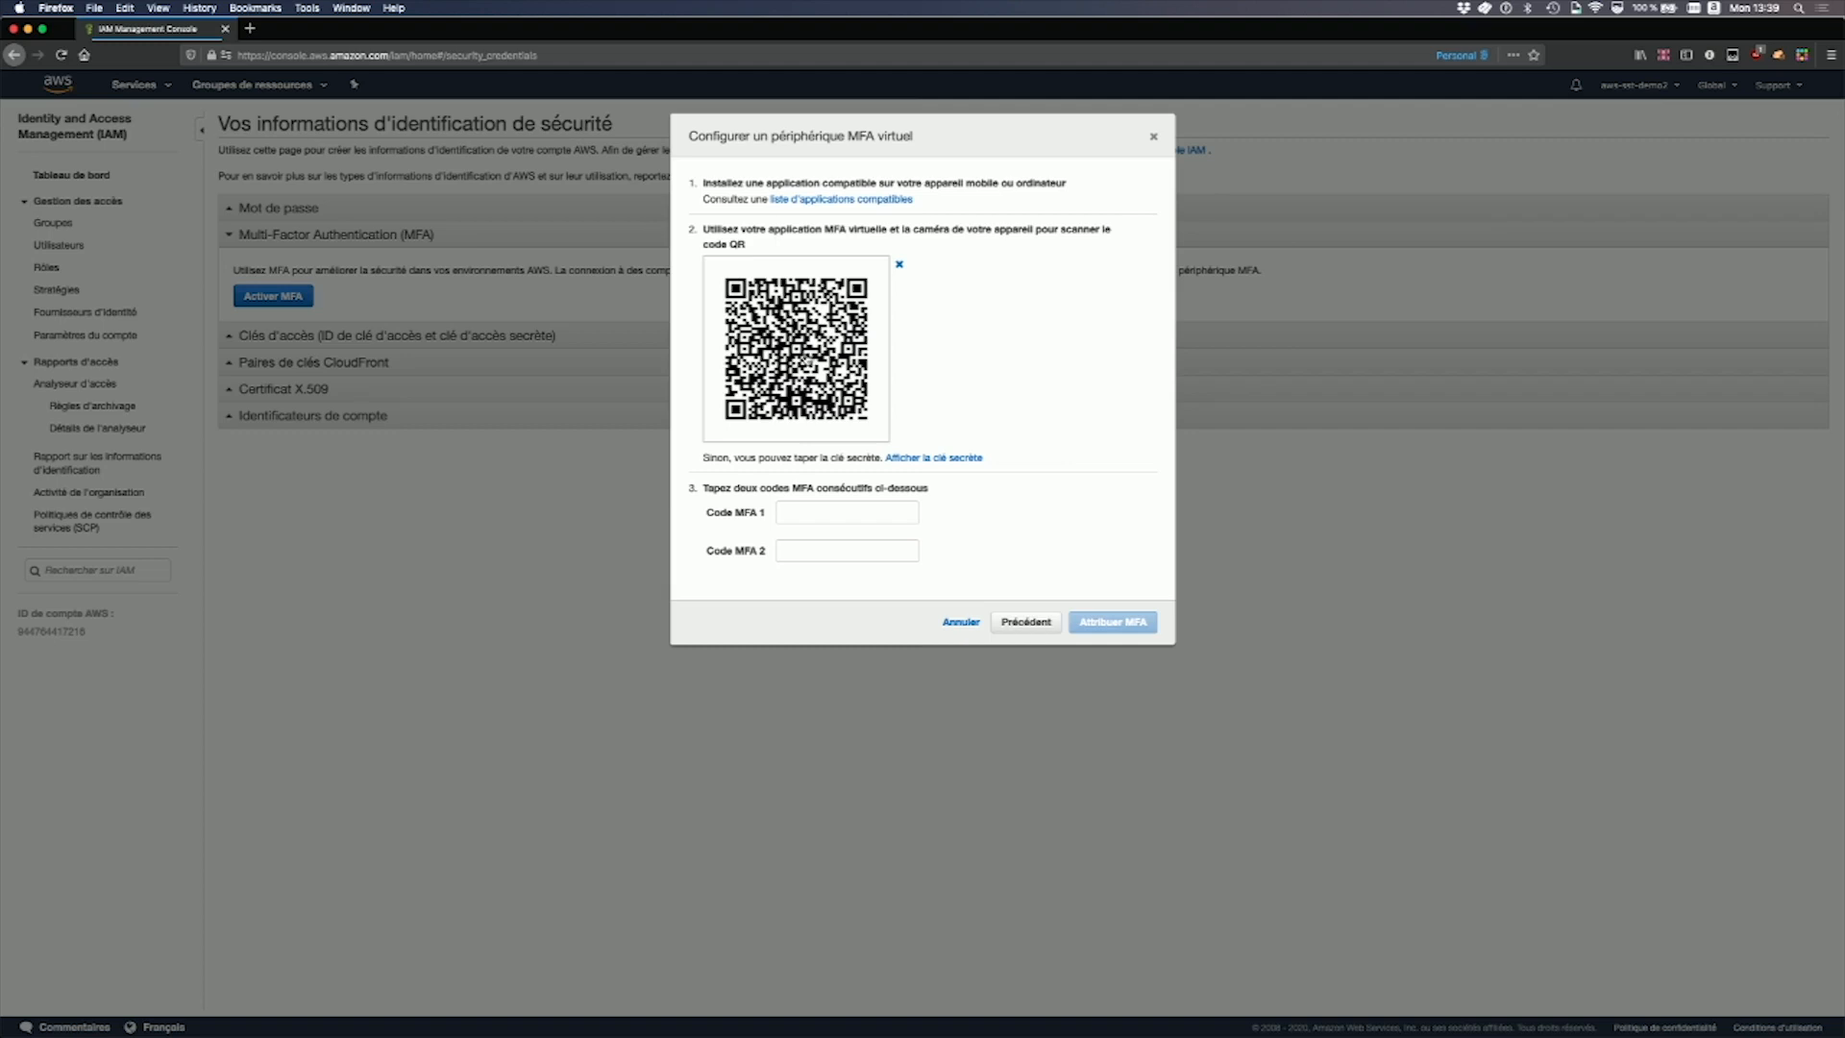
click(828, 520)
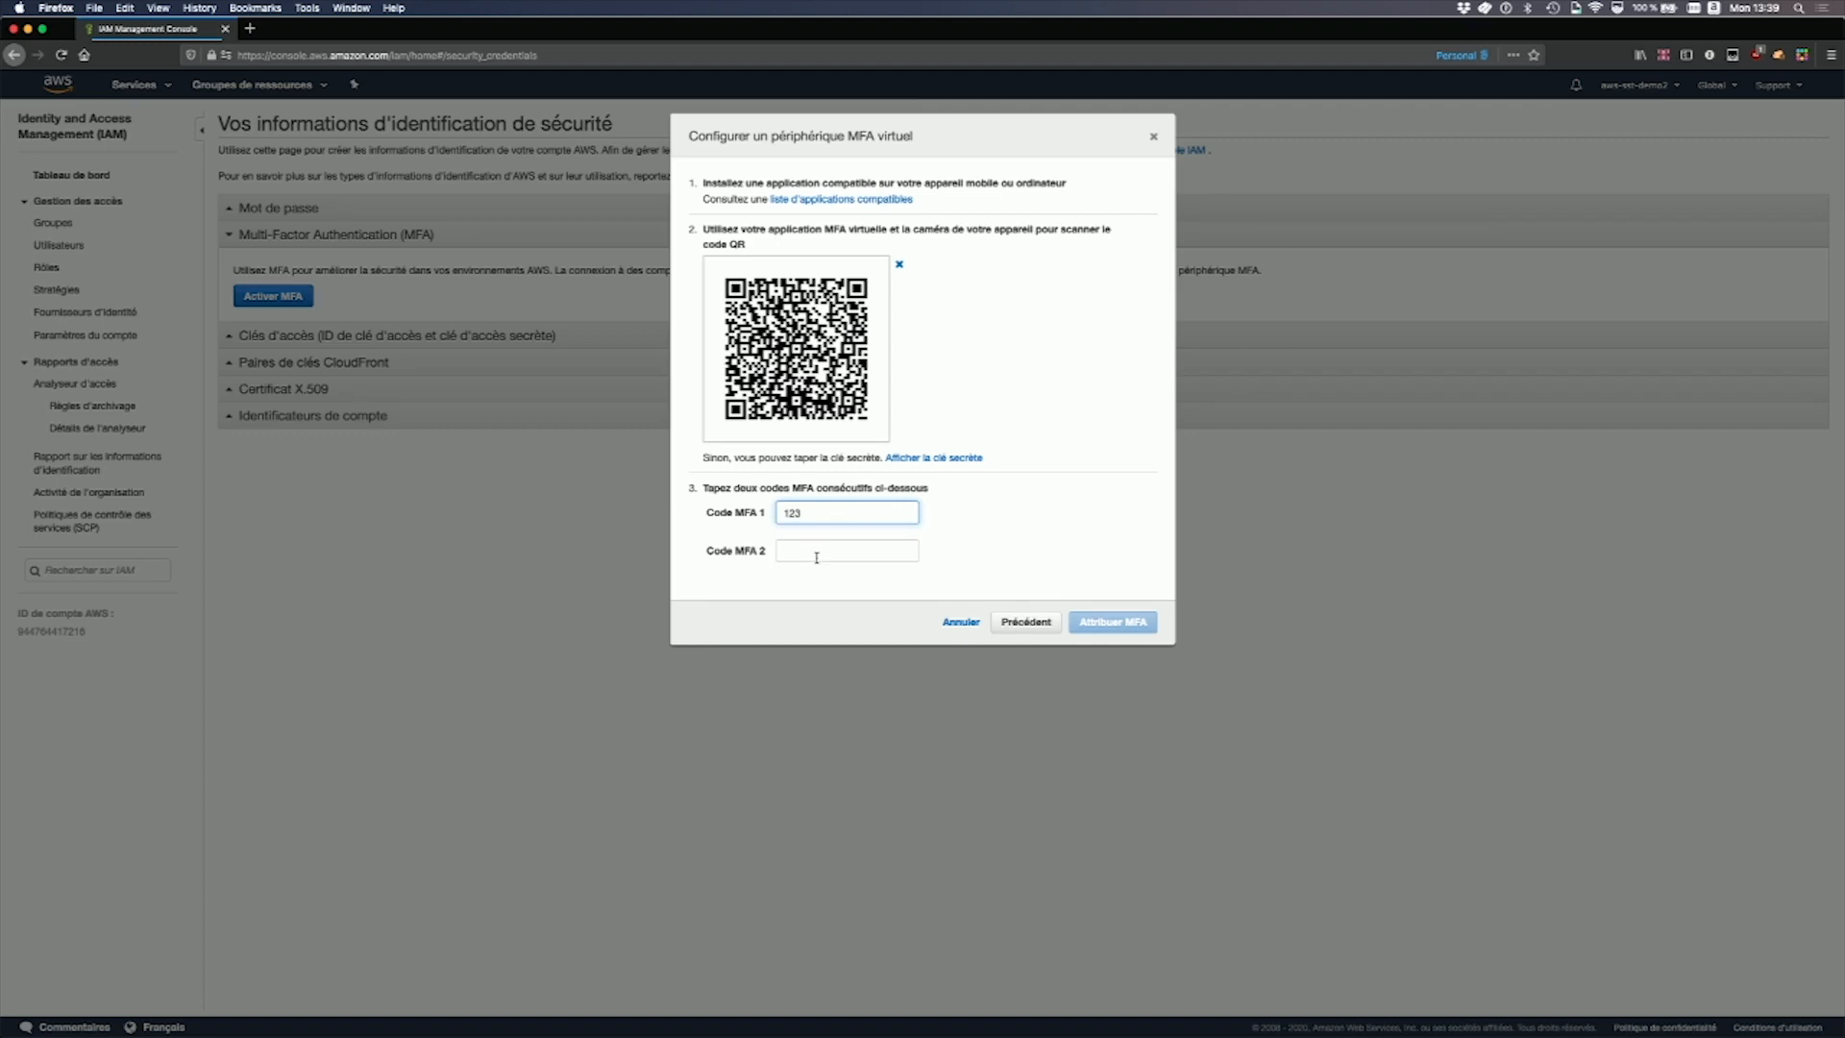
click(816, 558)
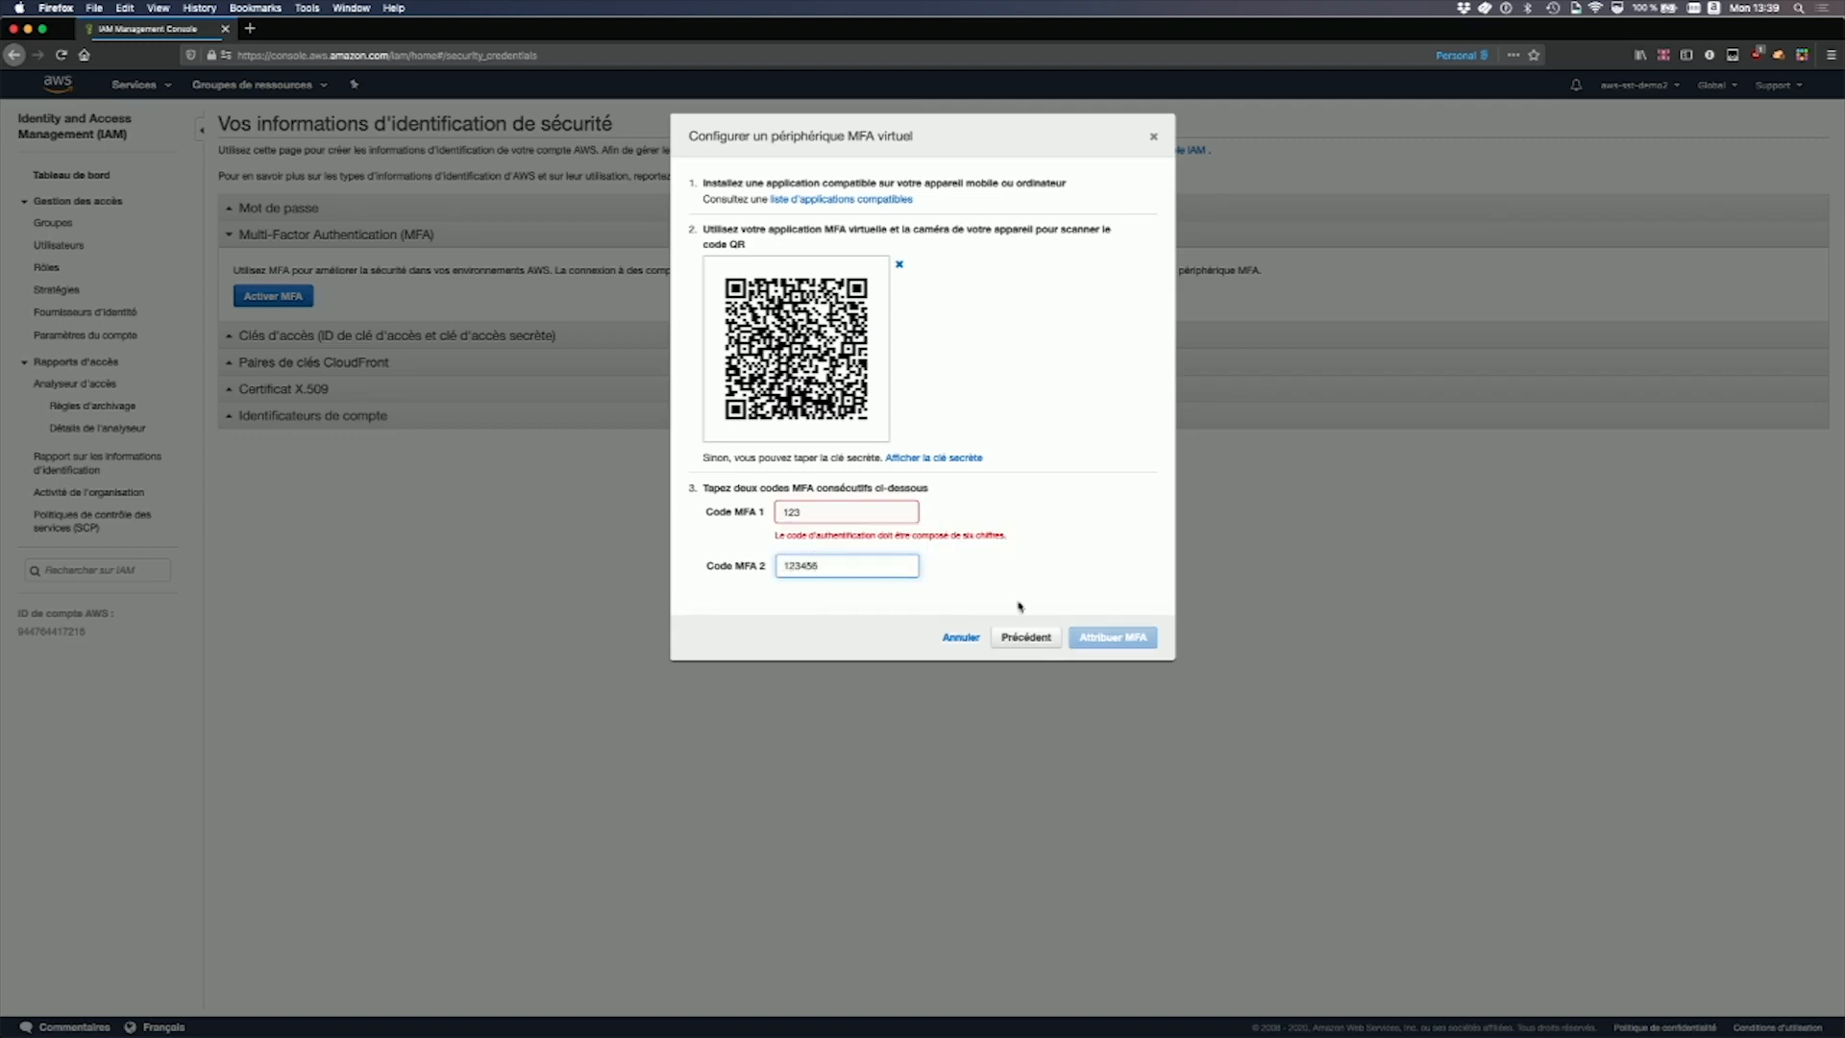
click(961, 638)
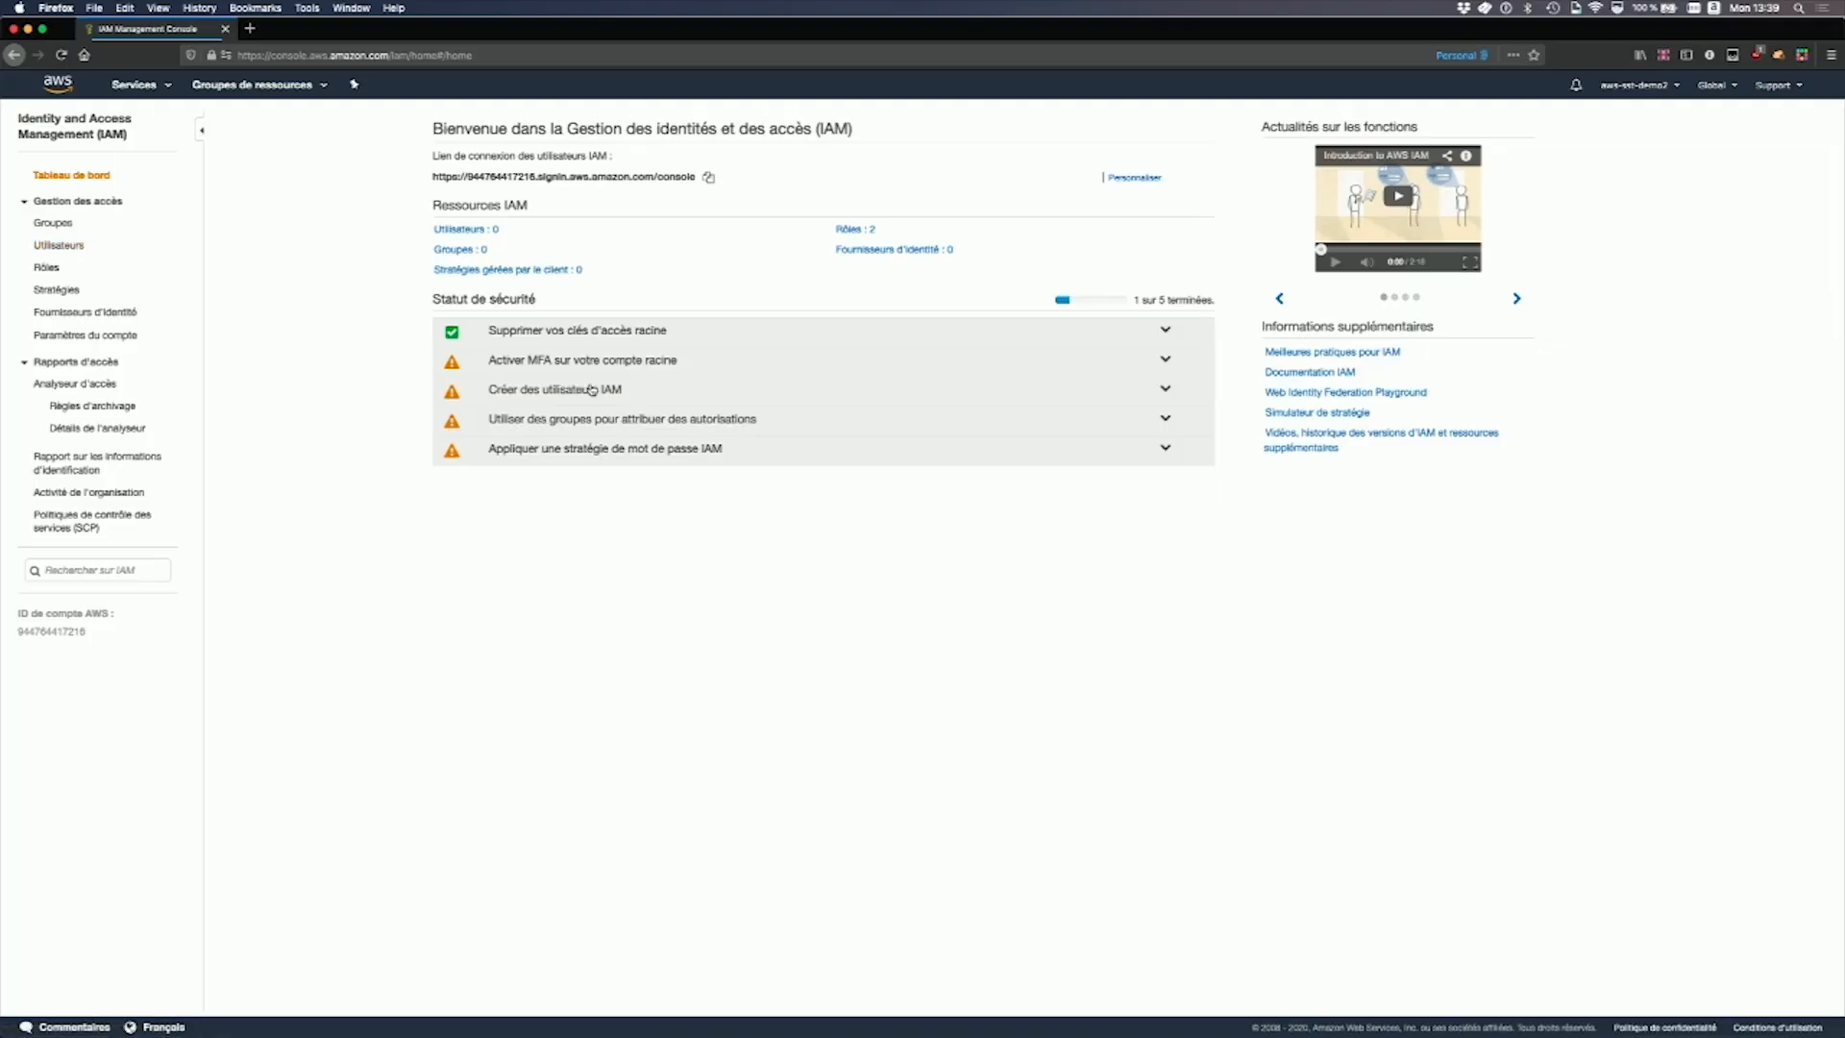
Start adding a new IAM user from the dashboard's security status and enter the user name
click(754, 394)
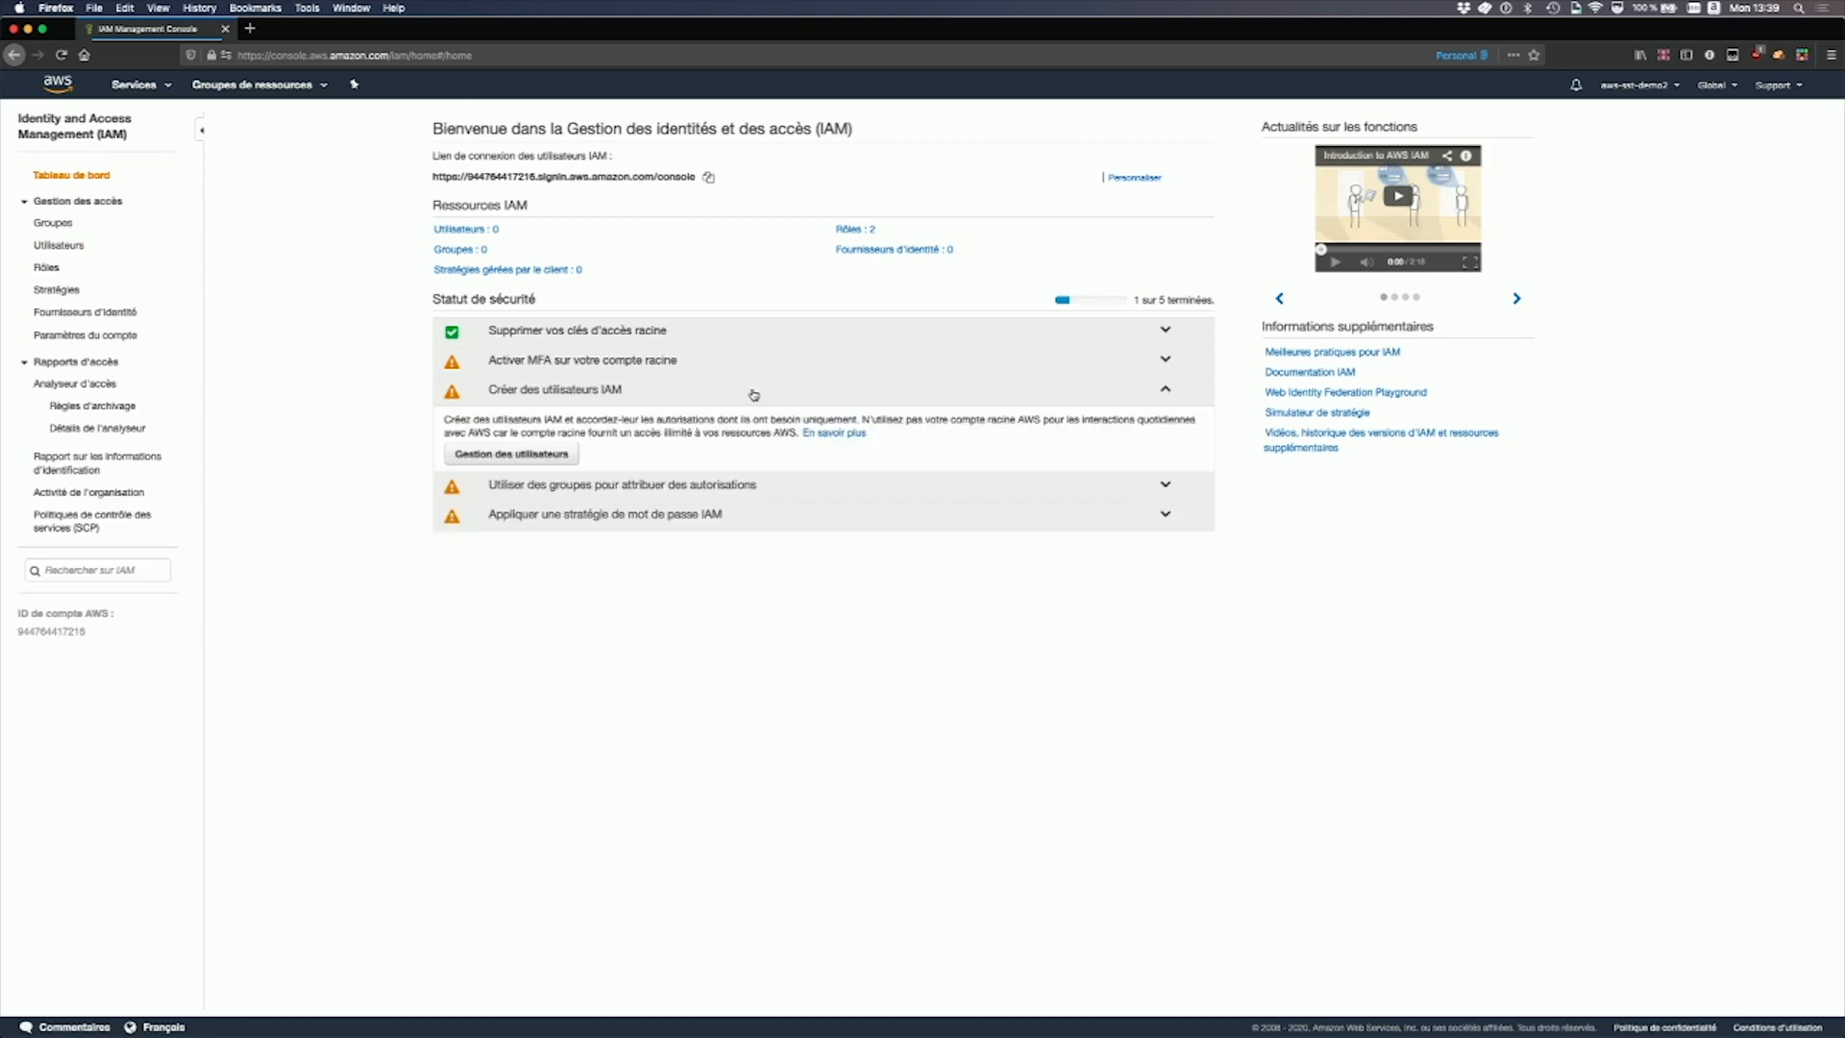
click(523, 459)
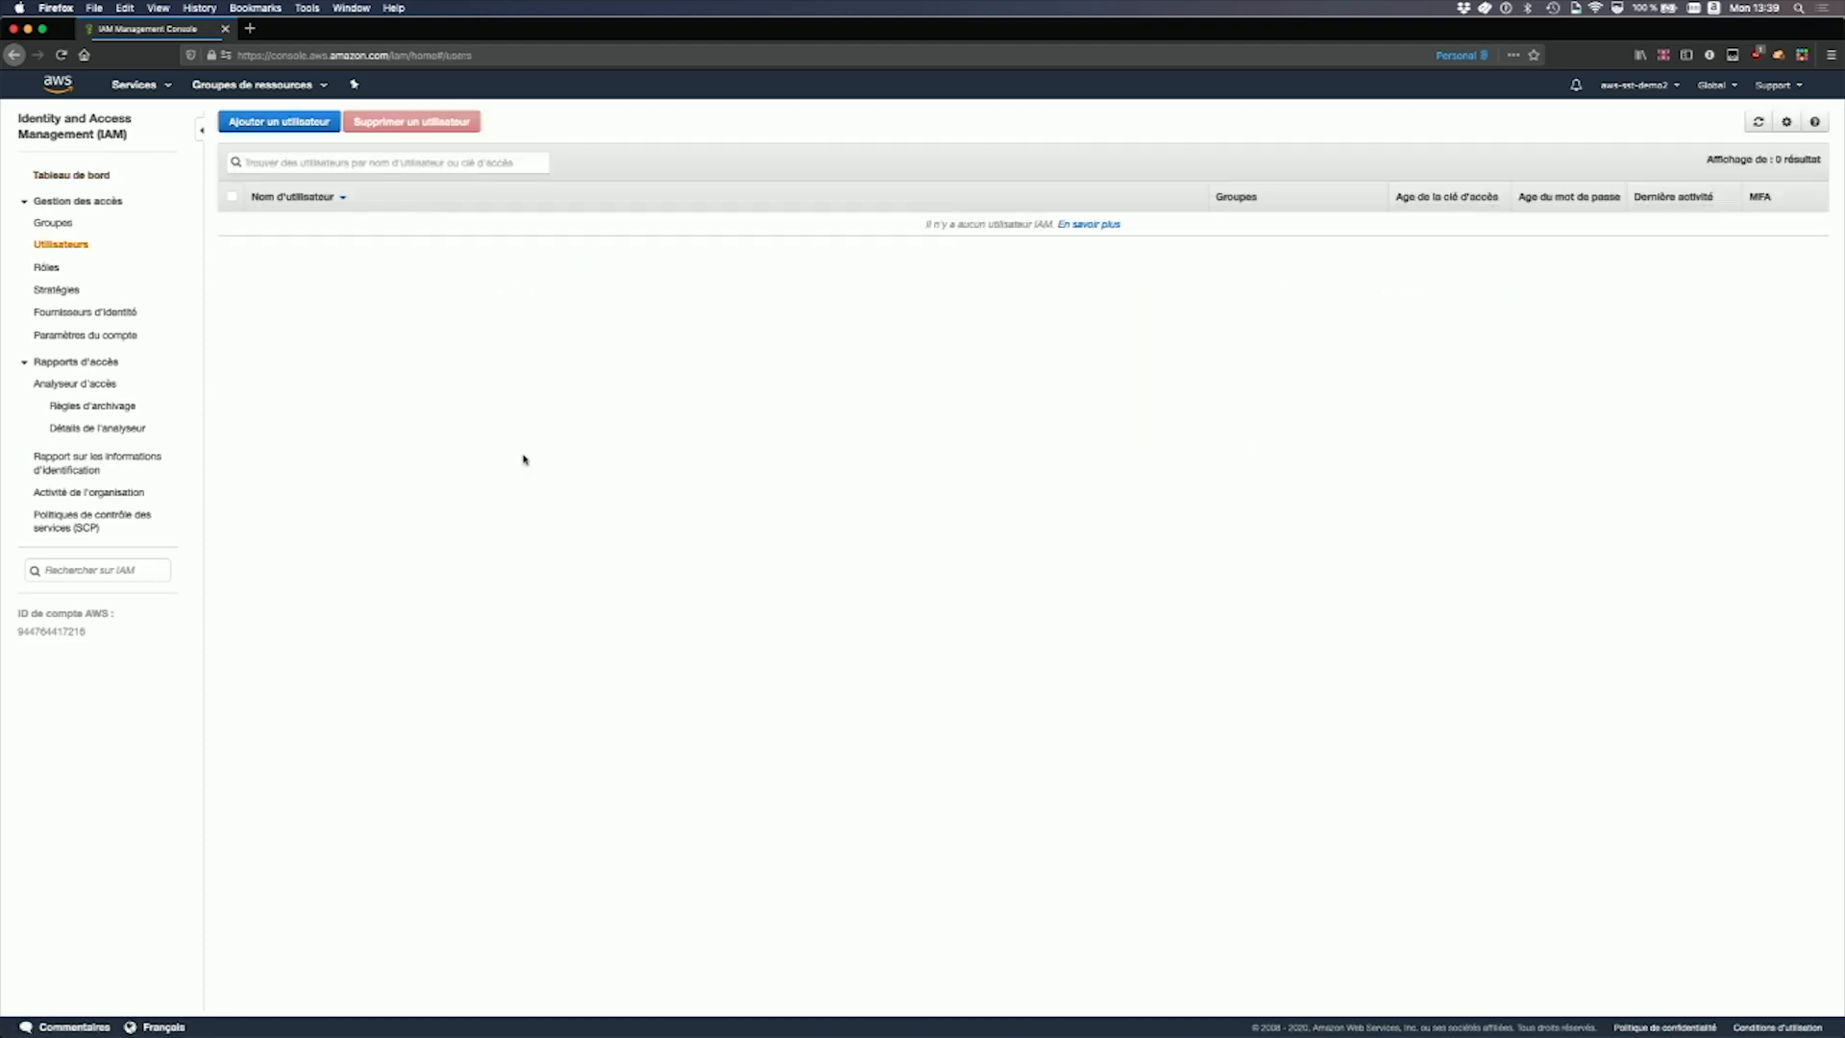
click(293, 130)
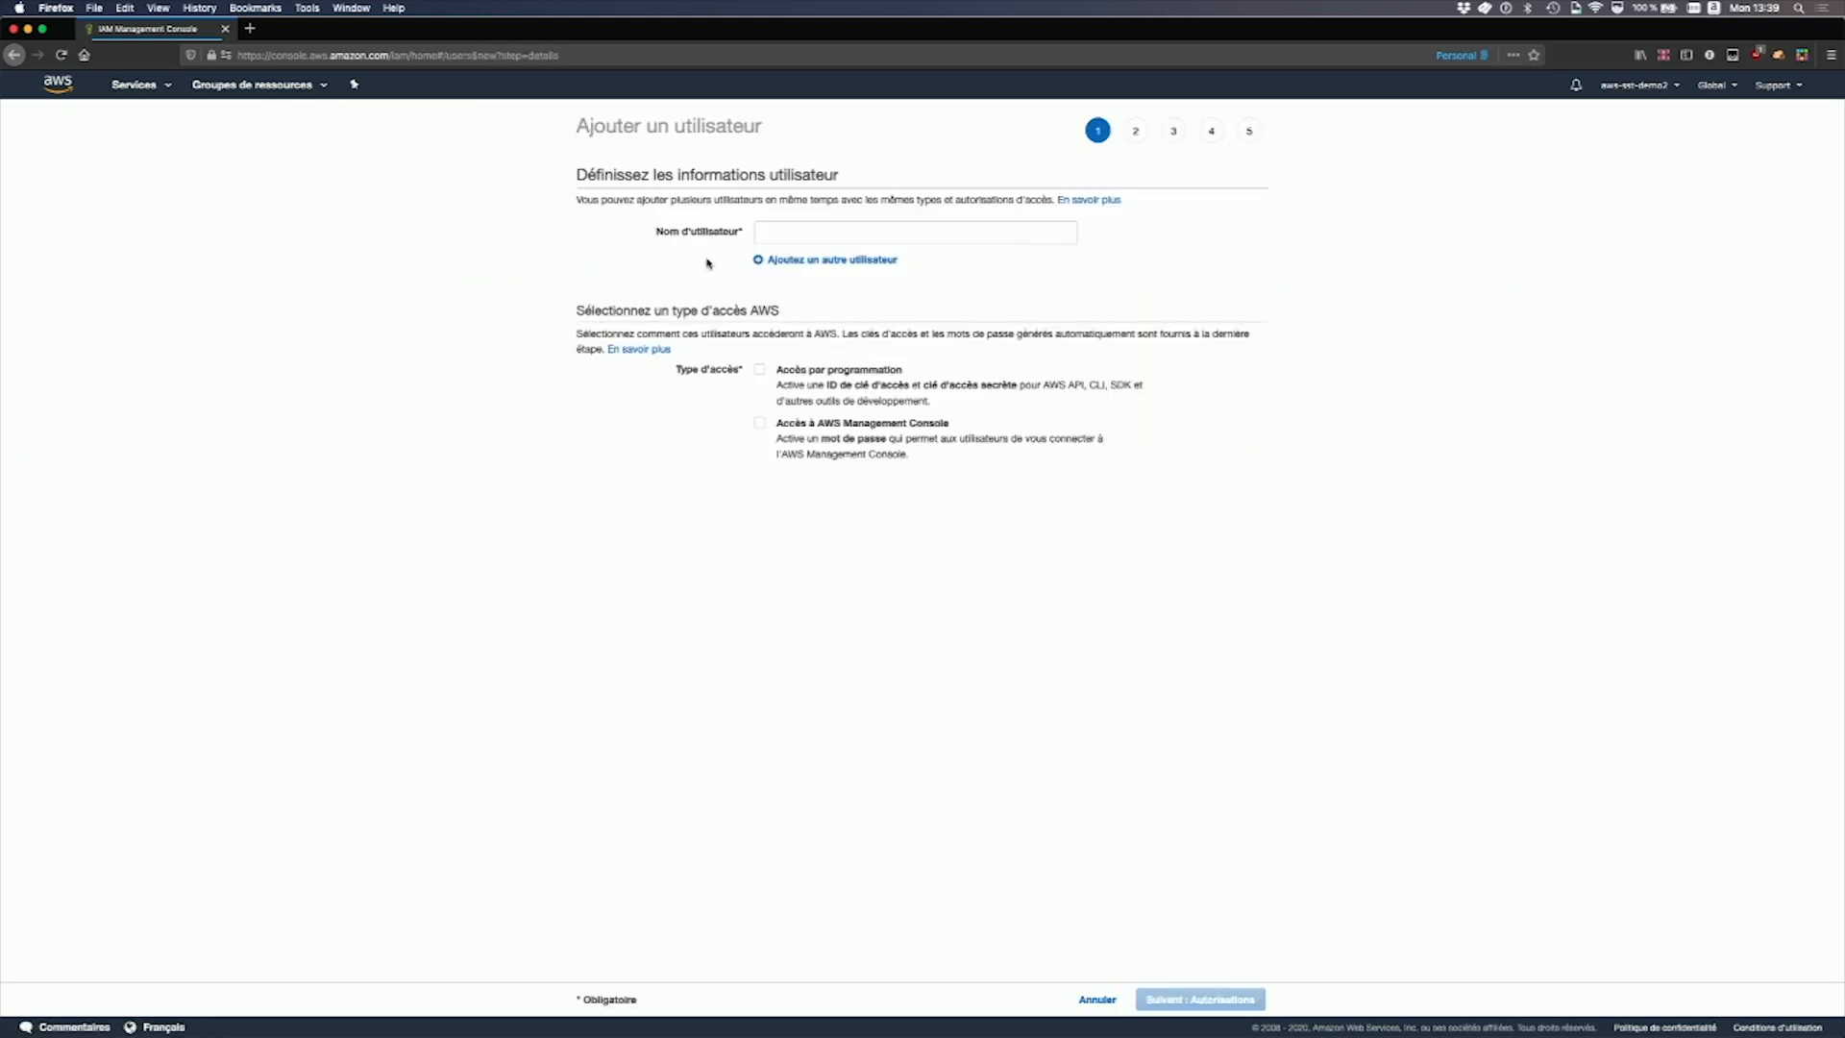
click(785, 233)
text(seb)
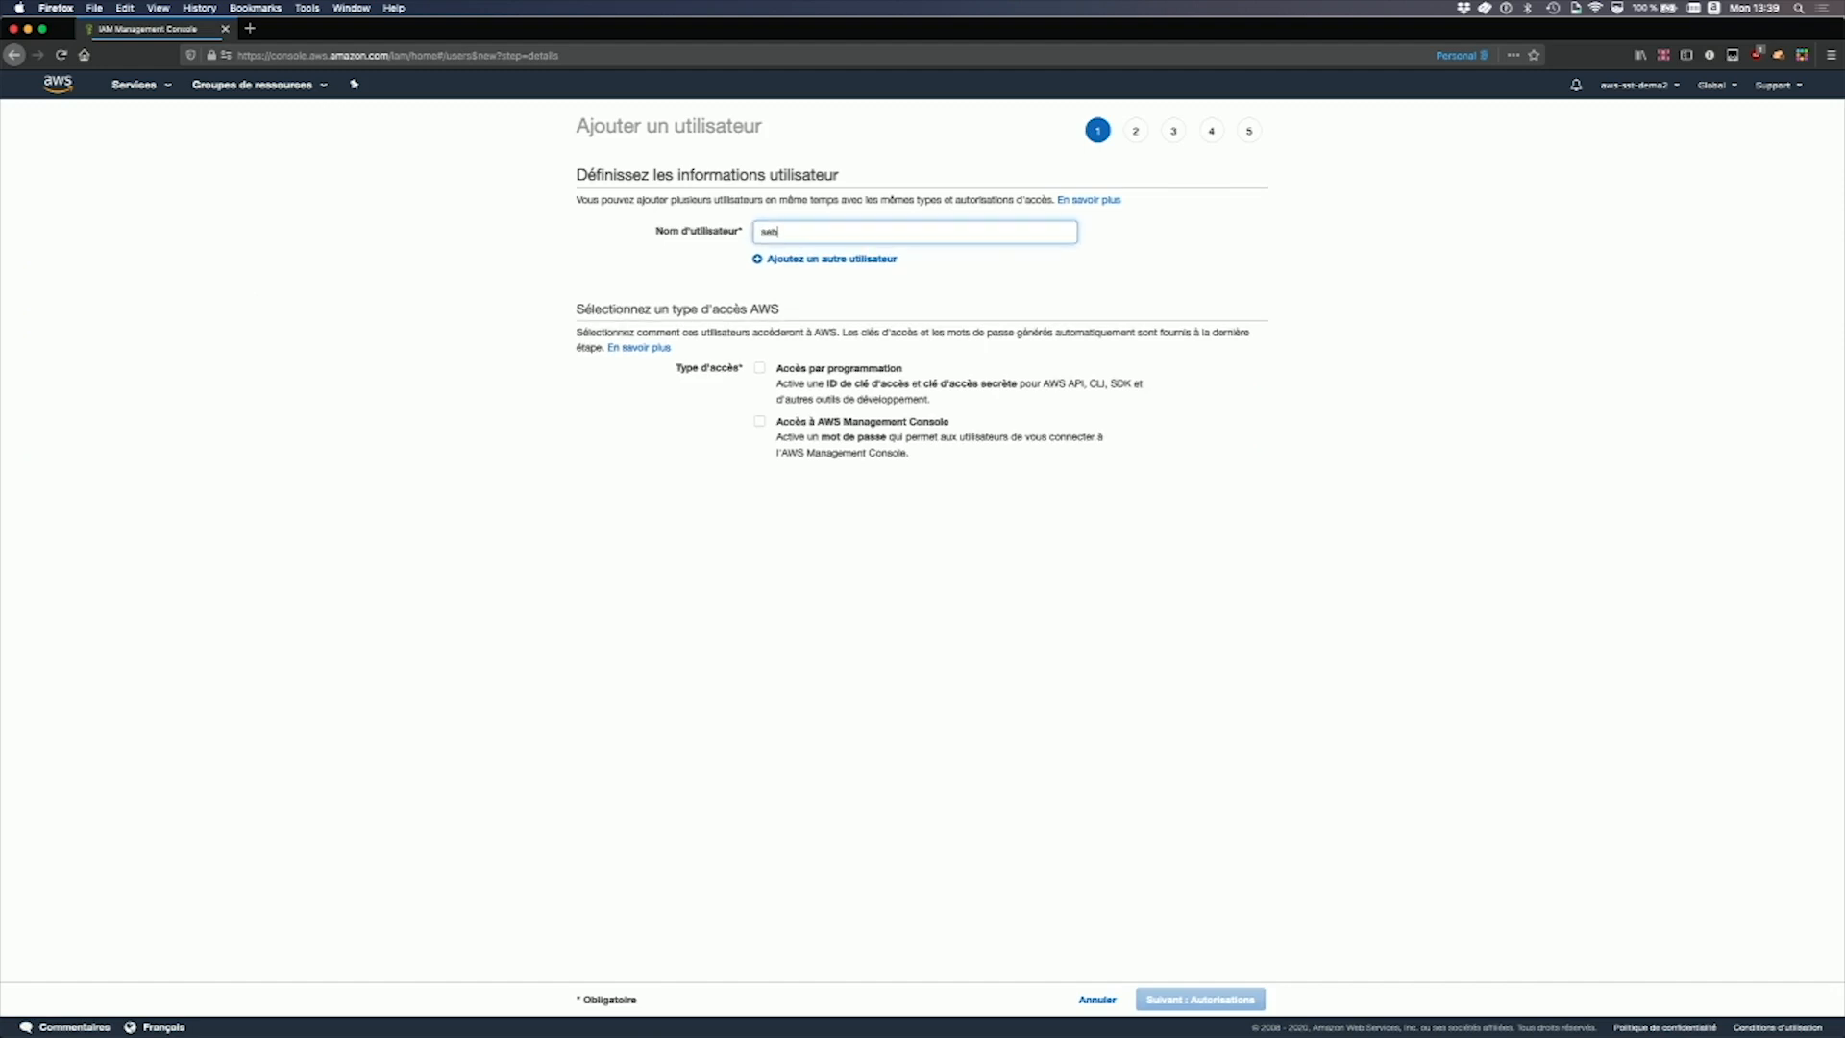
Give the user programmatic and AWS Management Console access with a custom console password, without saving the login in the browser
click(759, 368)
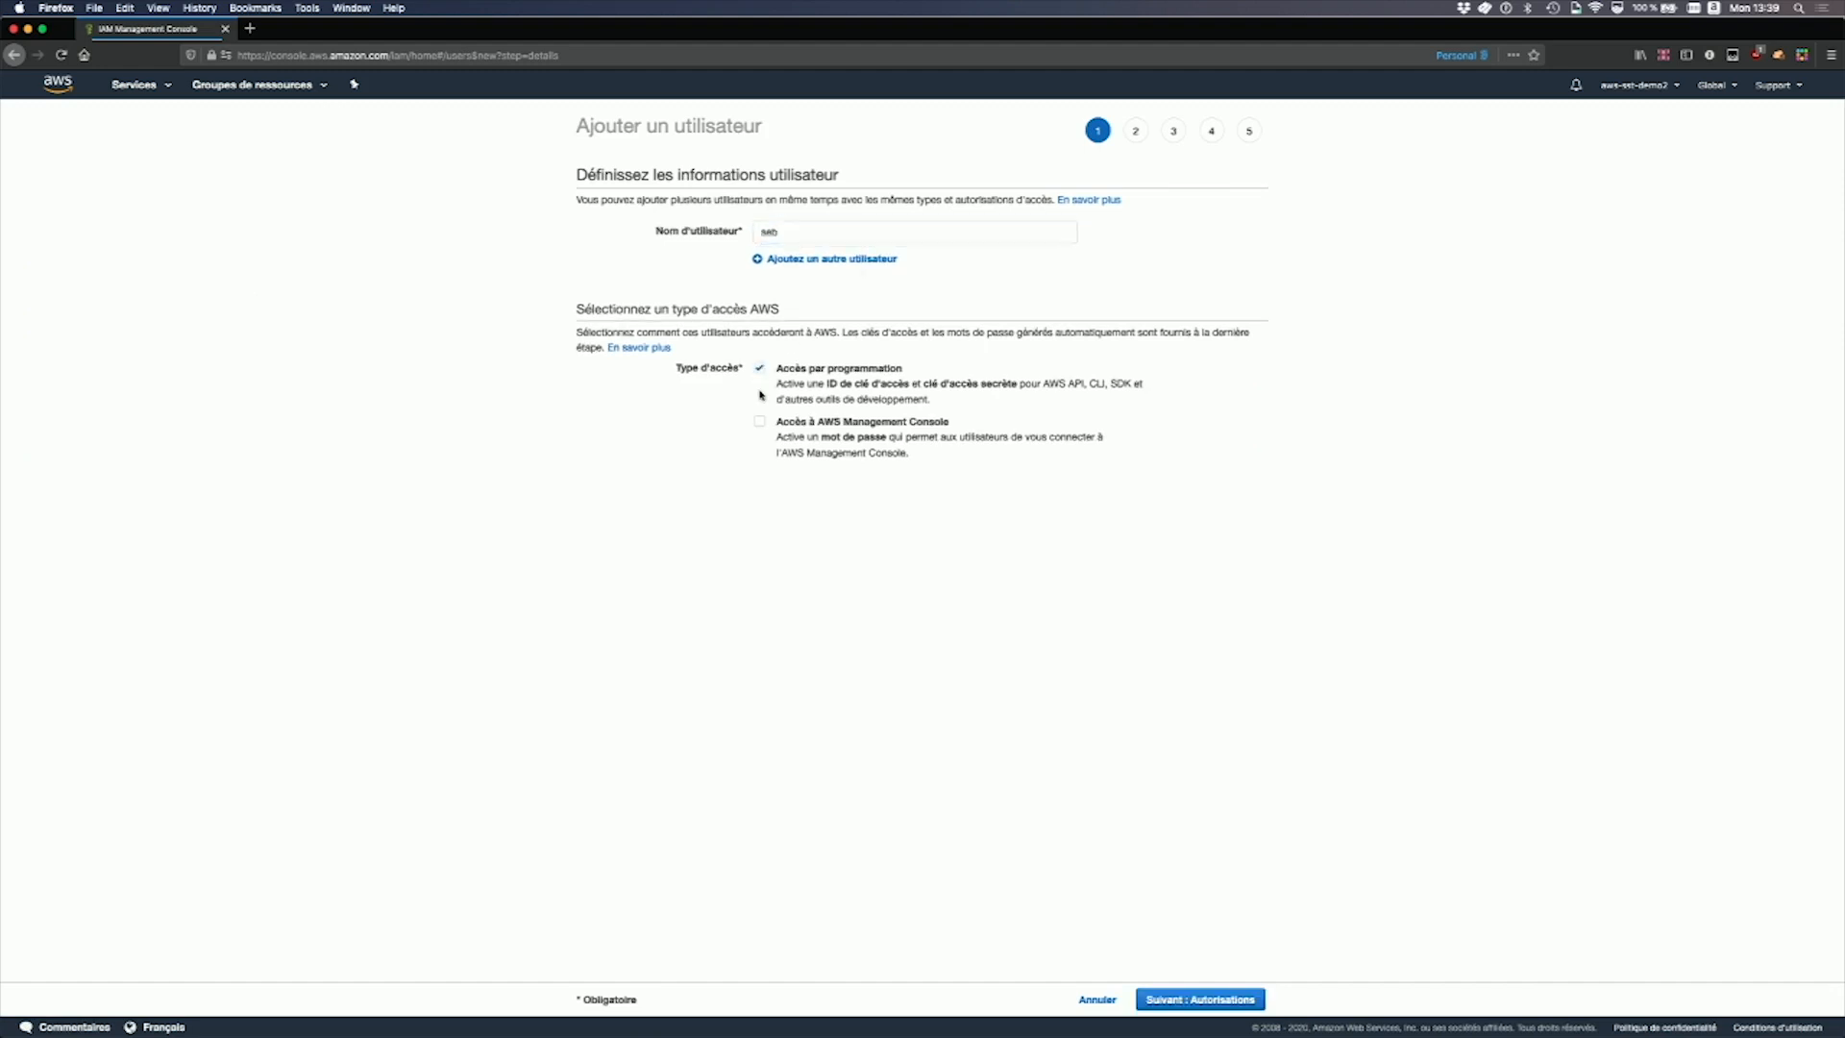
click(759, 423)
click(759, 501)
click(825, 536)
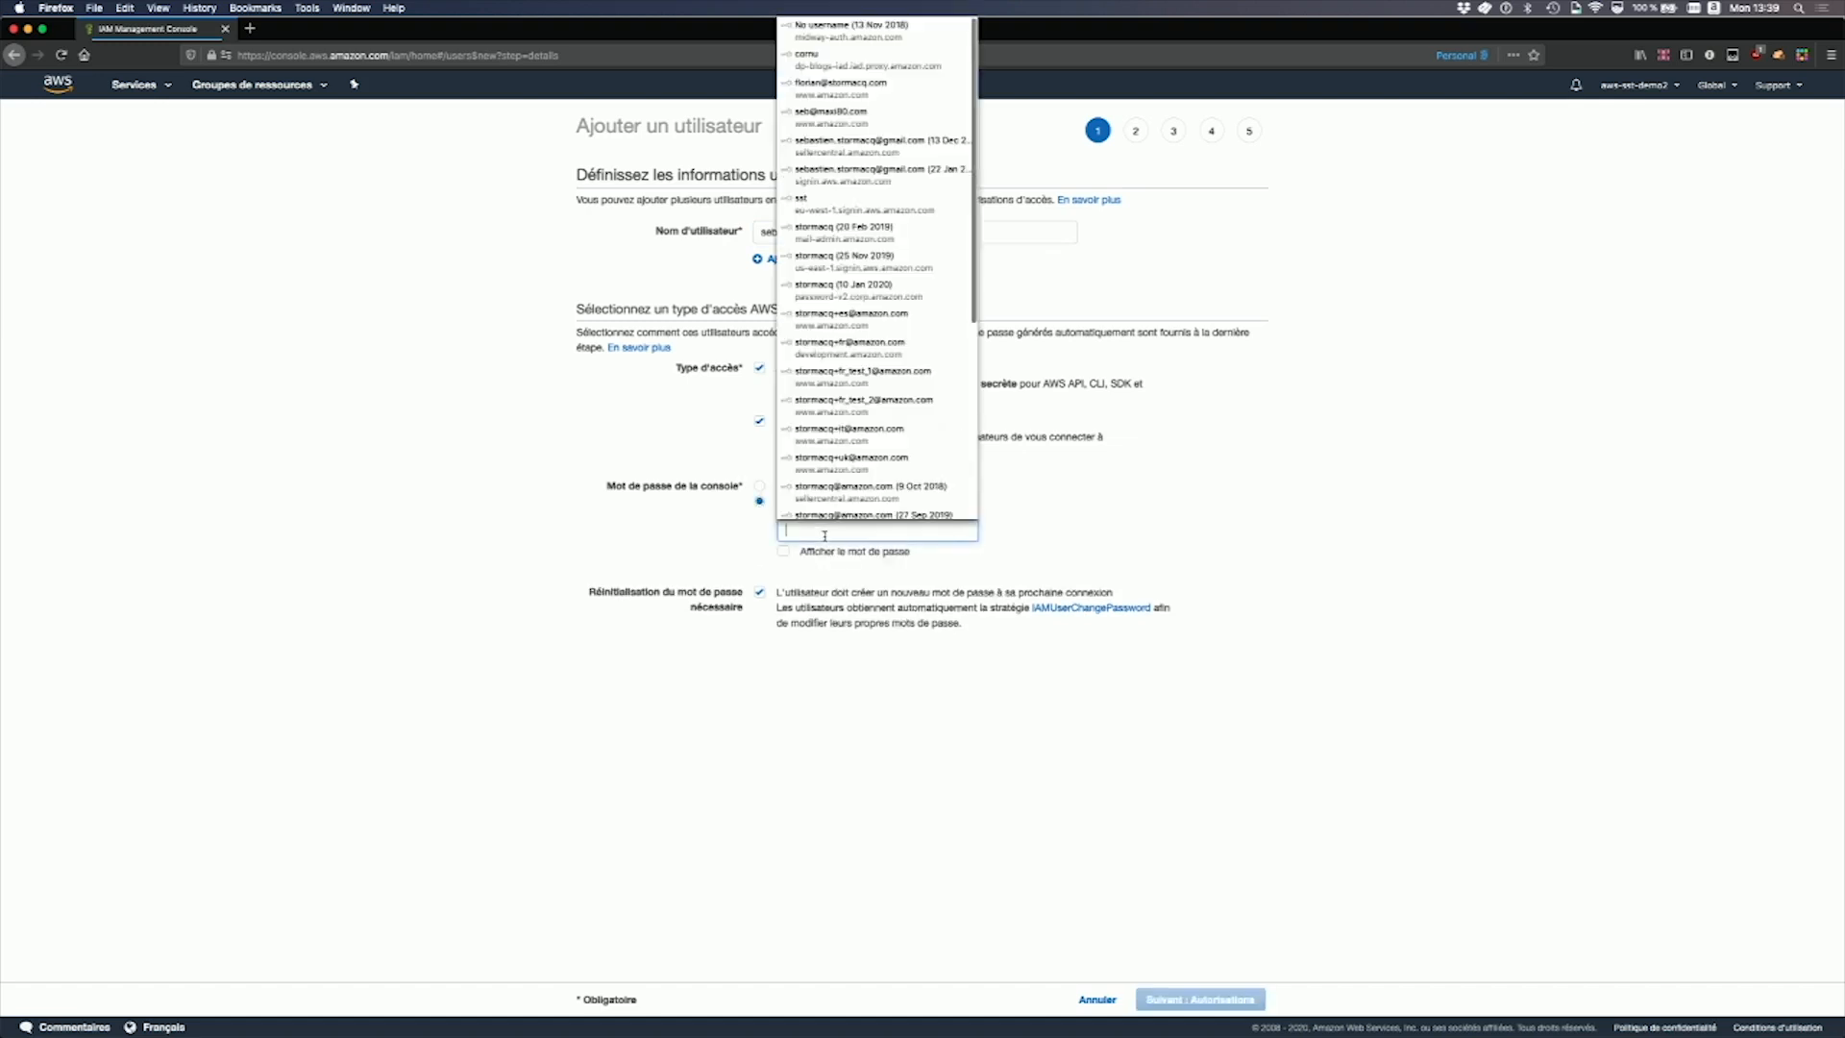
text(••)
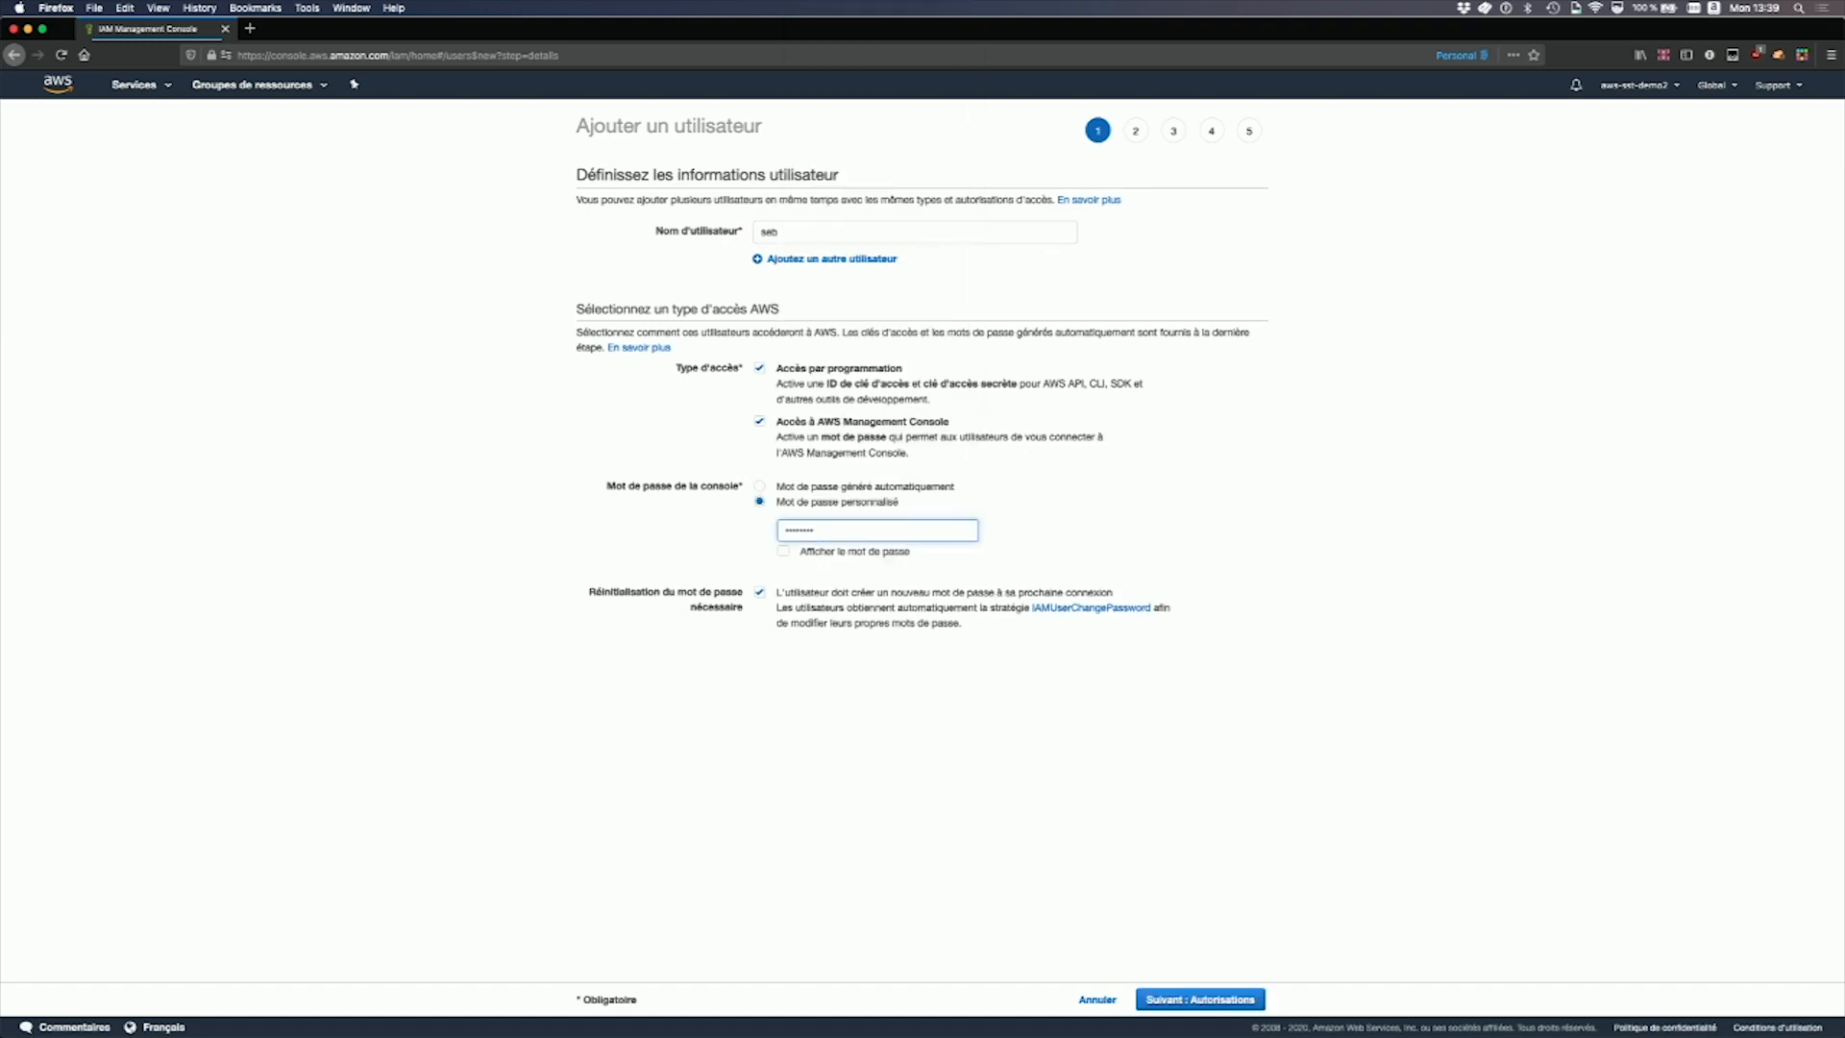
click(1209, 1003)
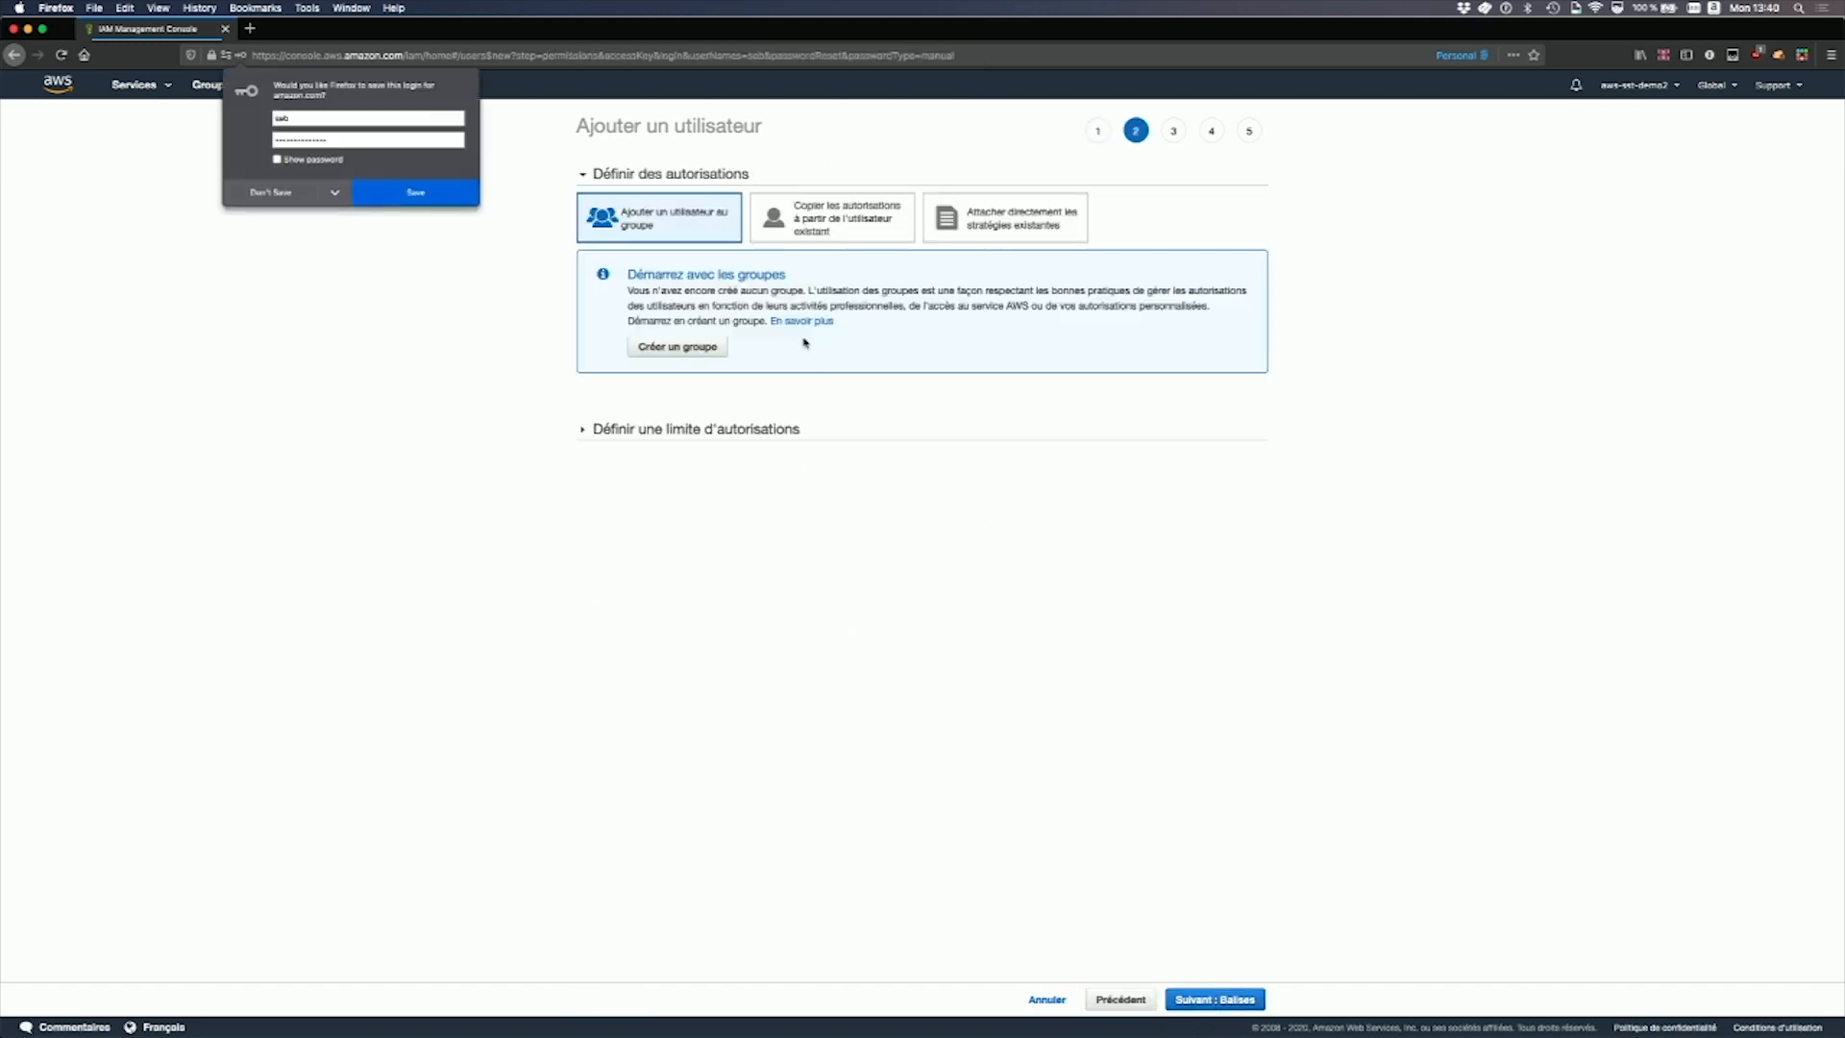
click(270, 192)
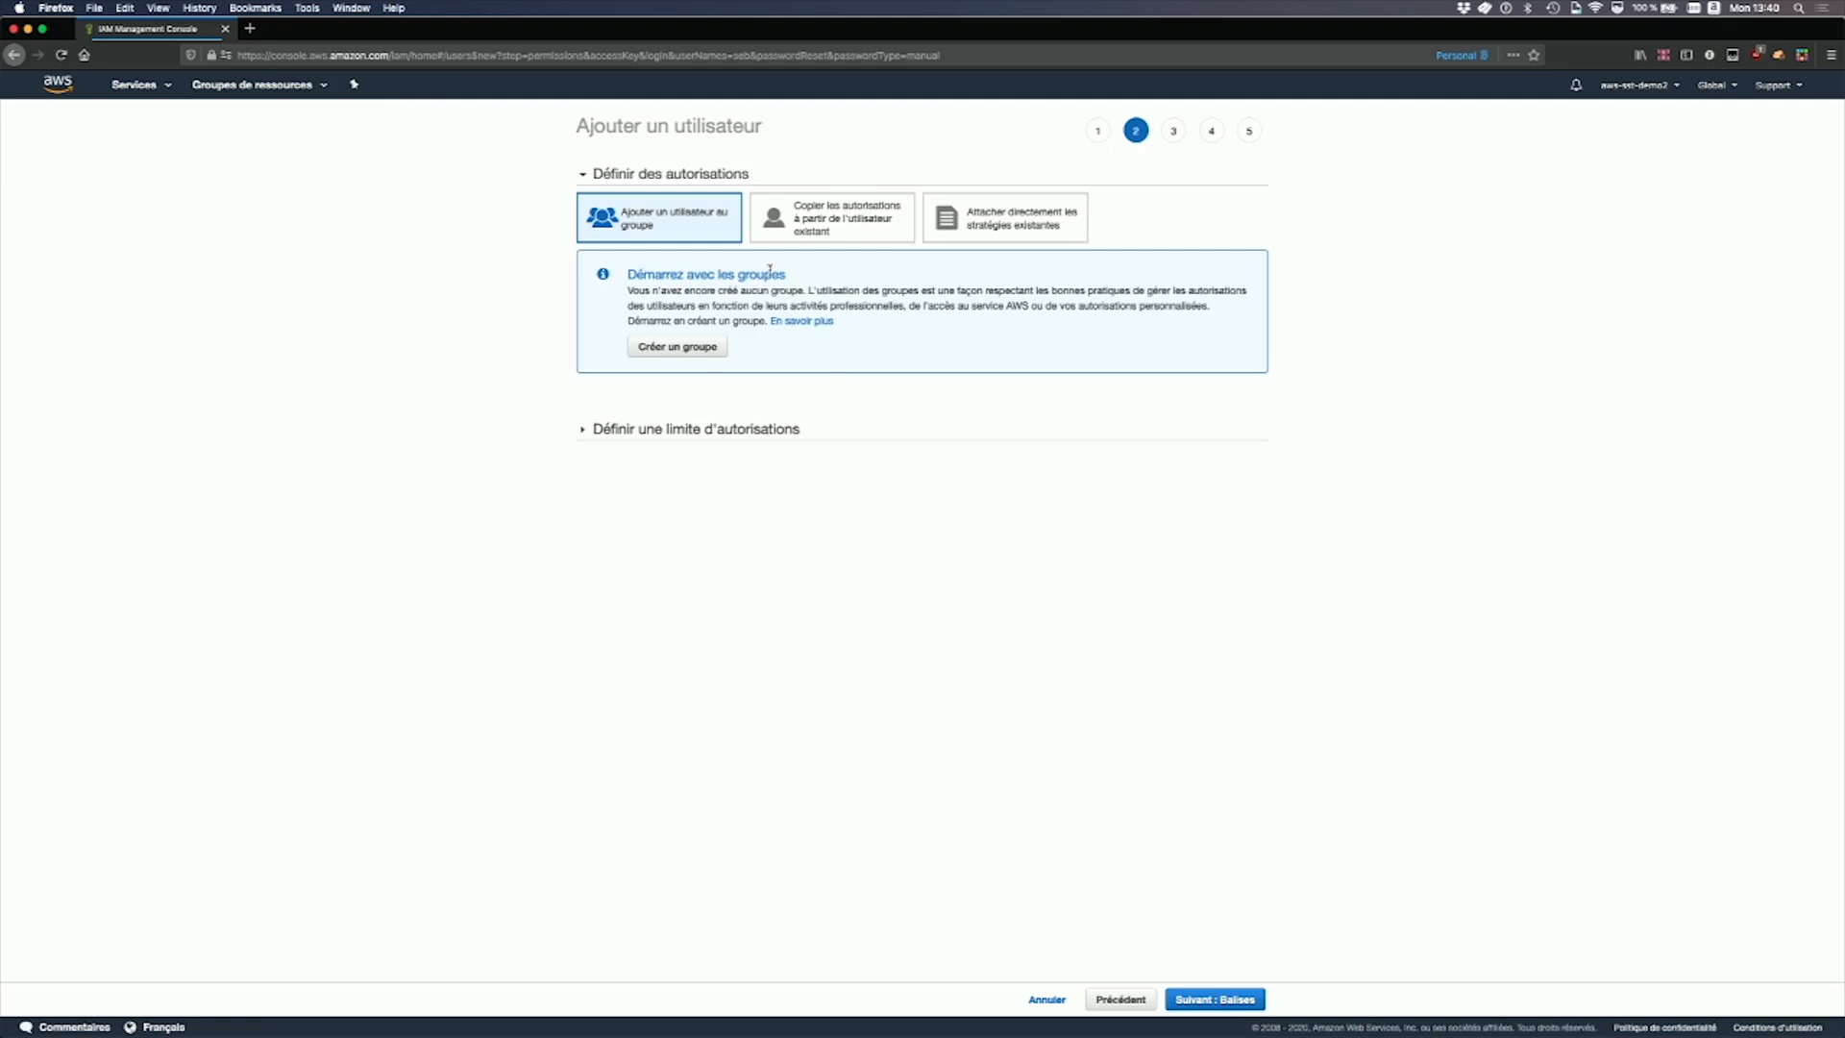
Attach the existing AdministratorAccess policy directly to the user, without a permissions boundary or tags, and create the user
click(584, 430)
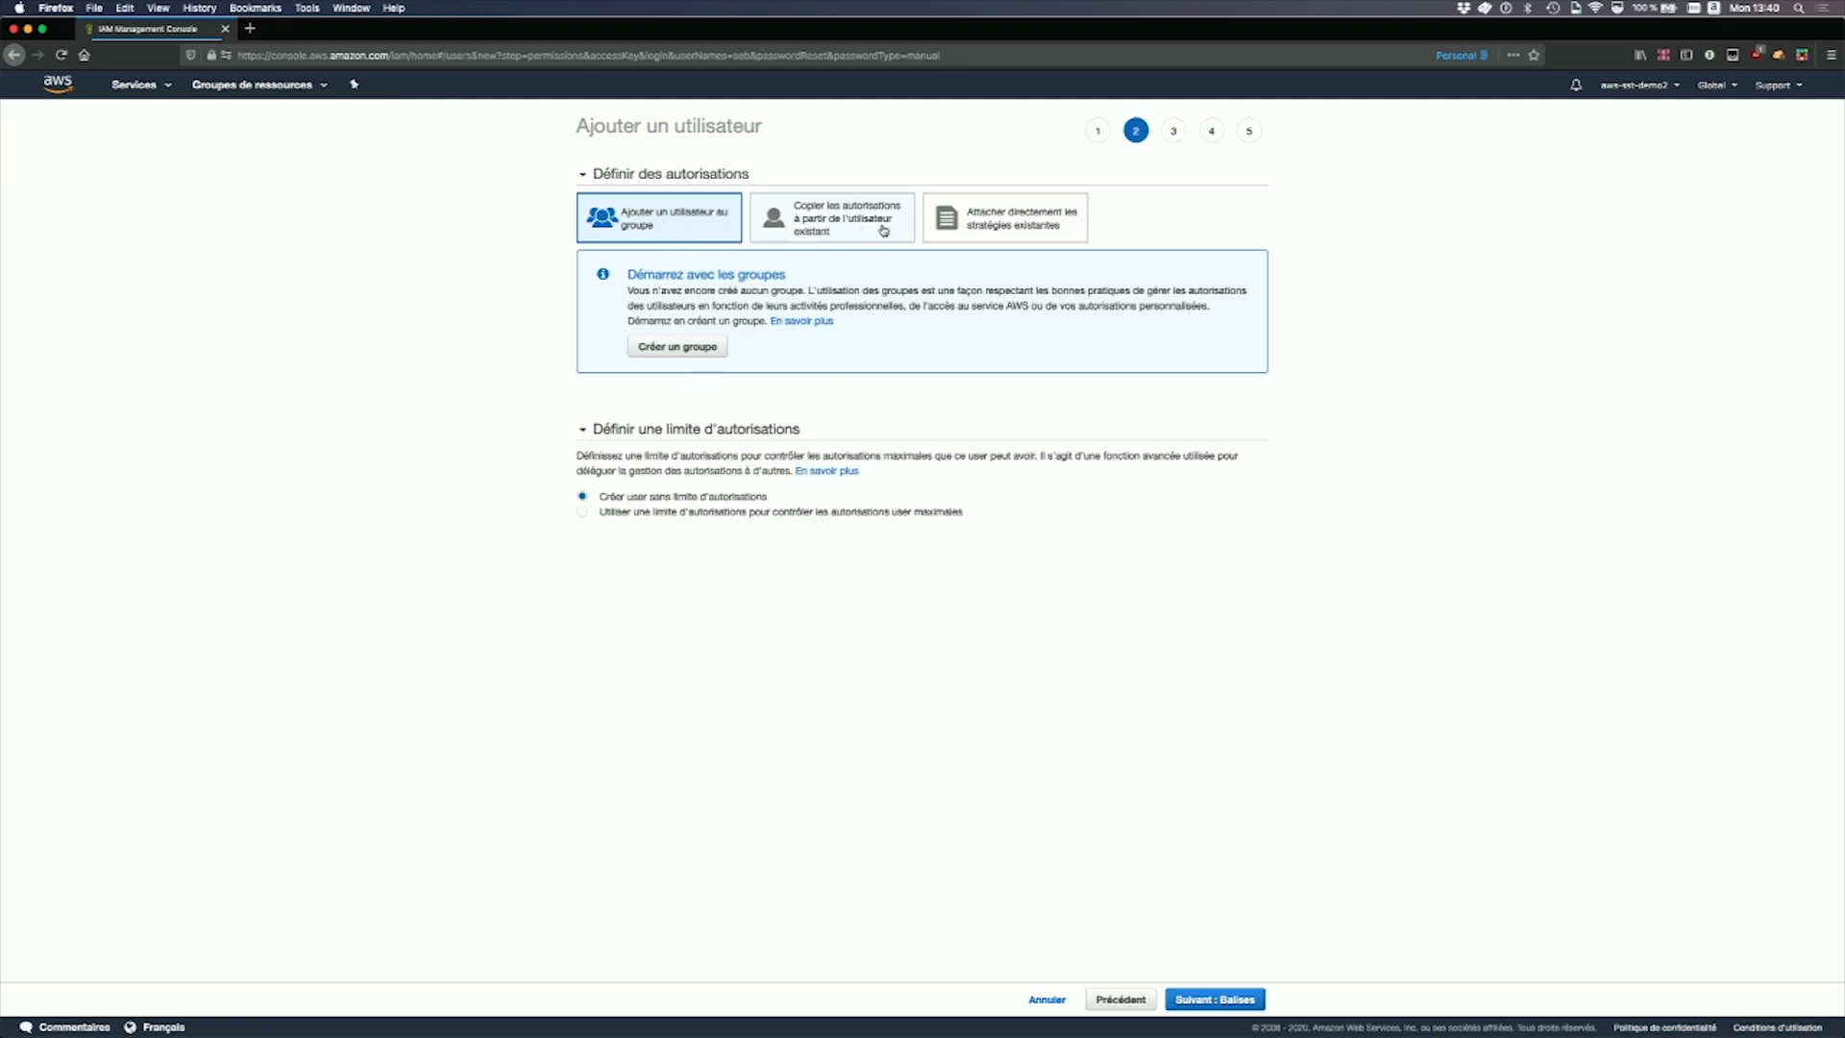
click(988, 218)
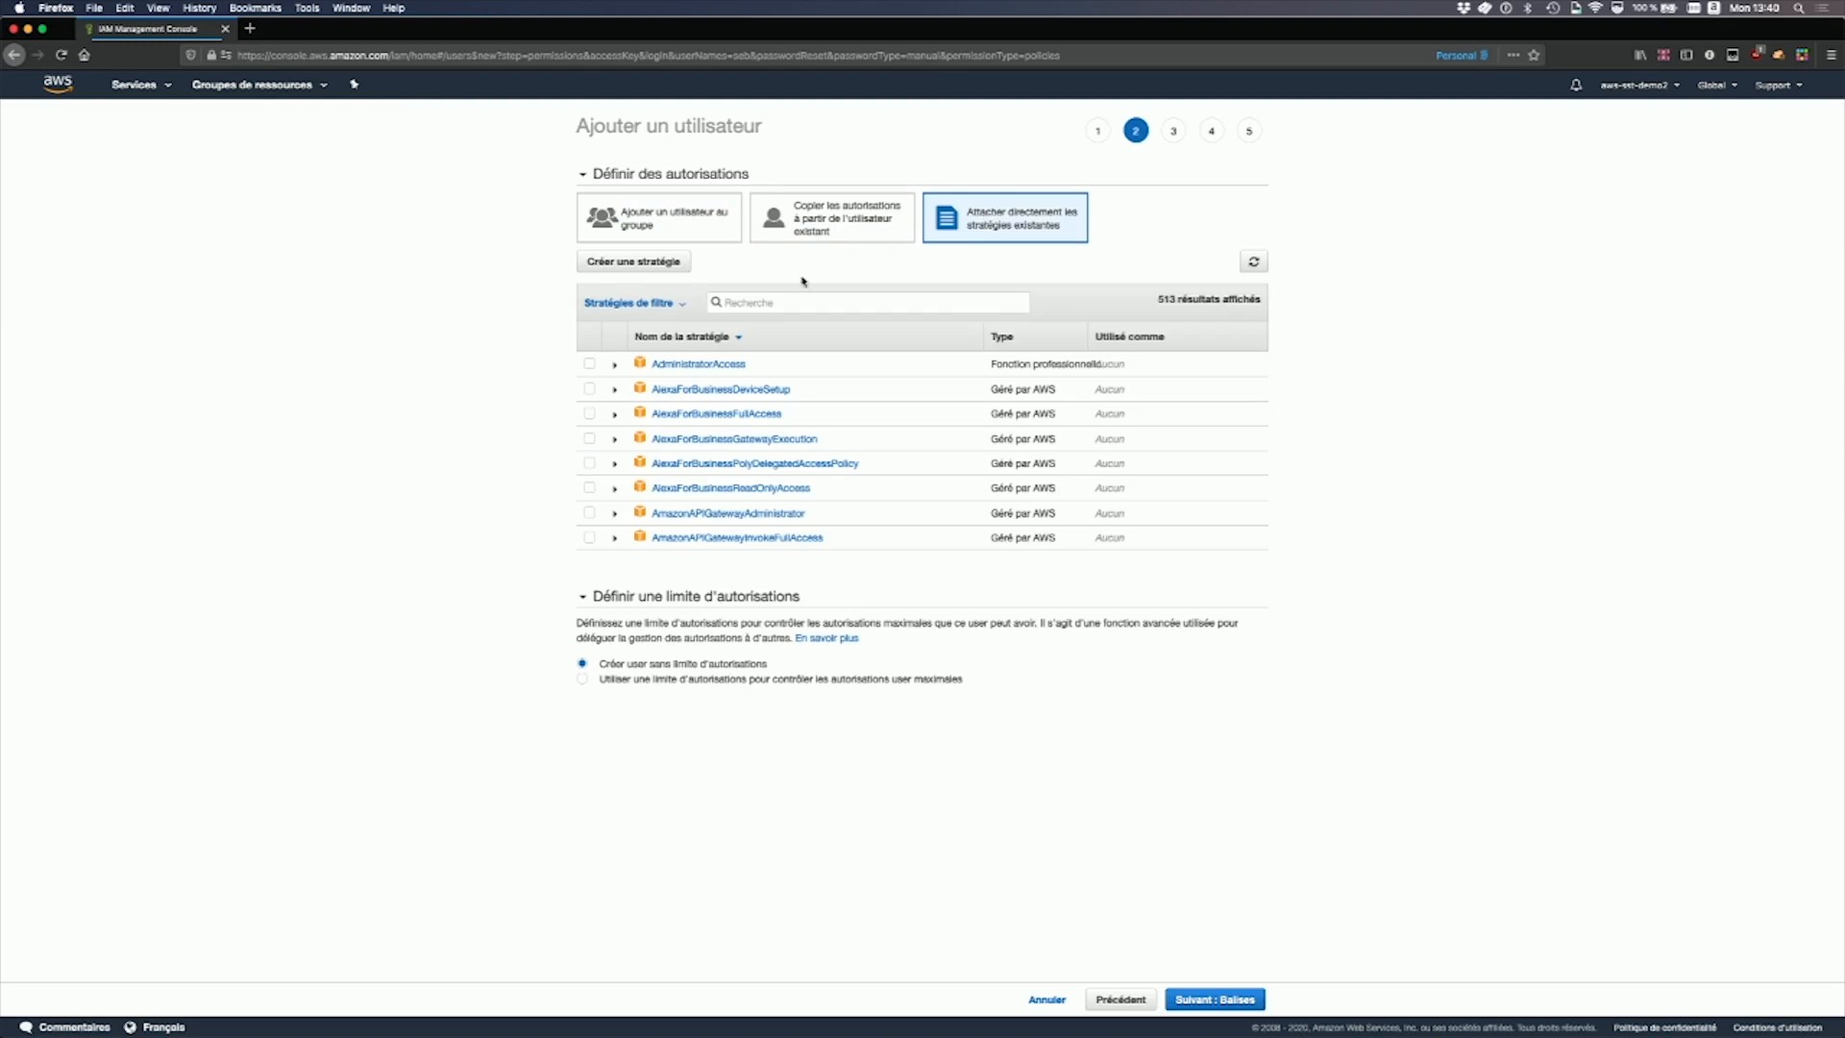
click(589, 365)
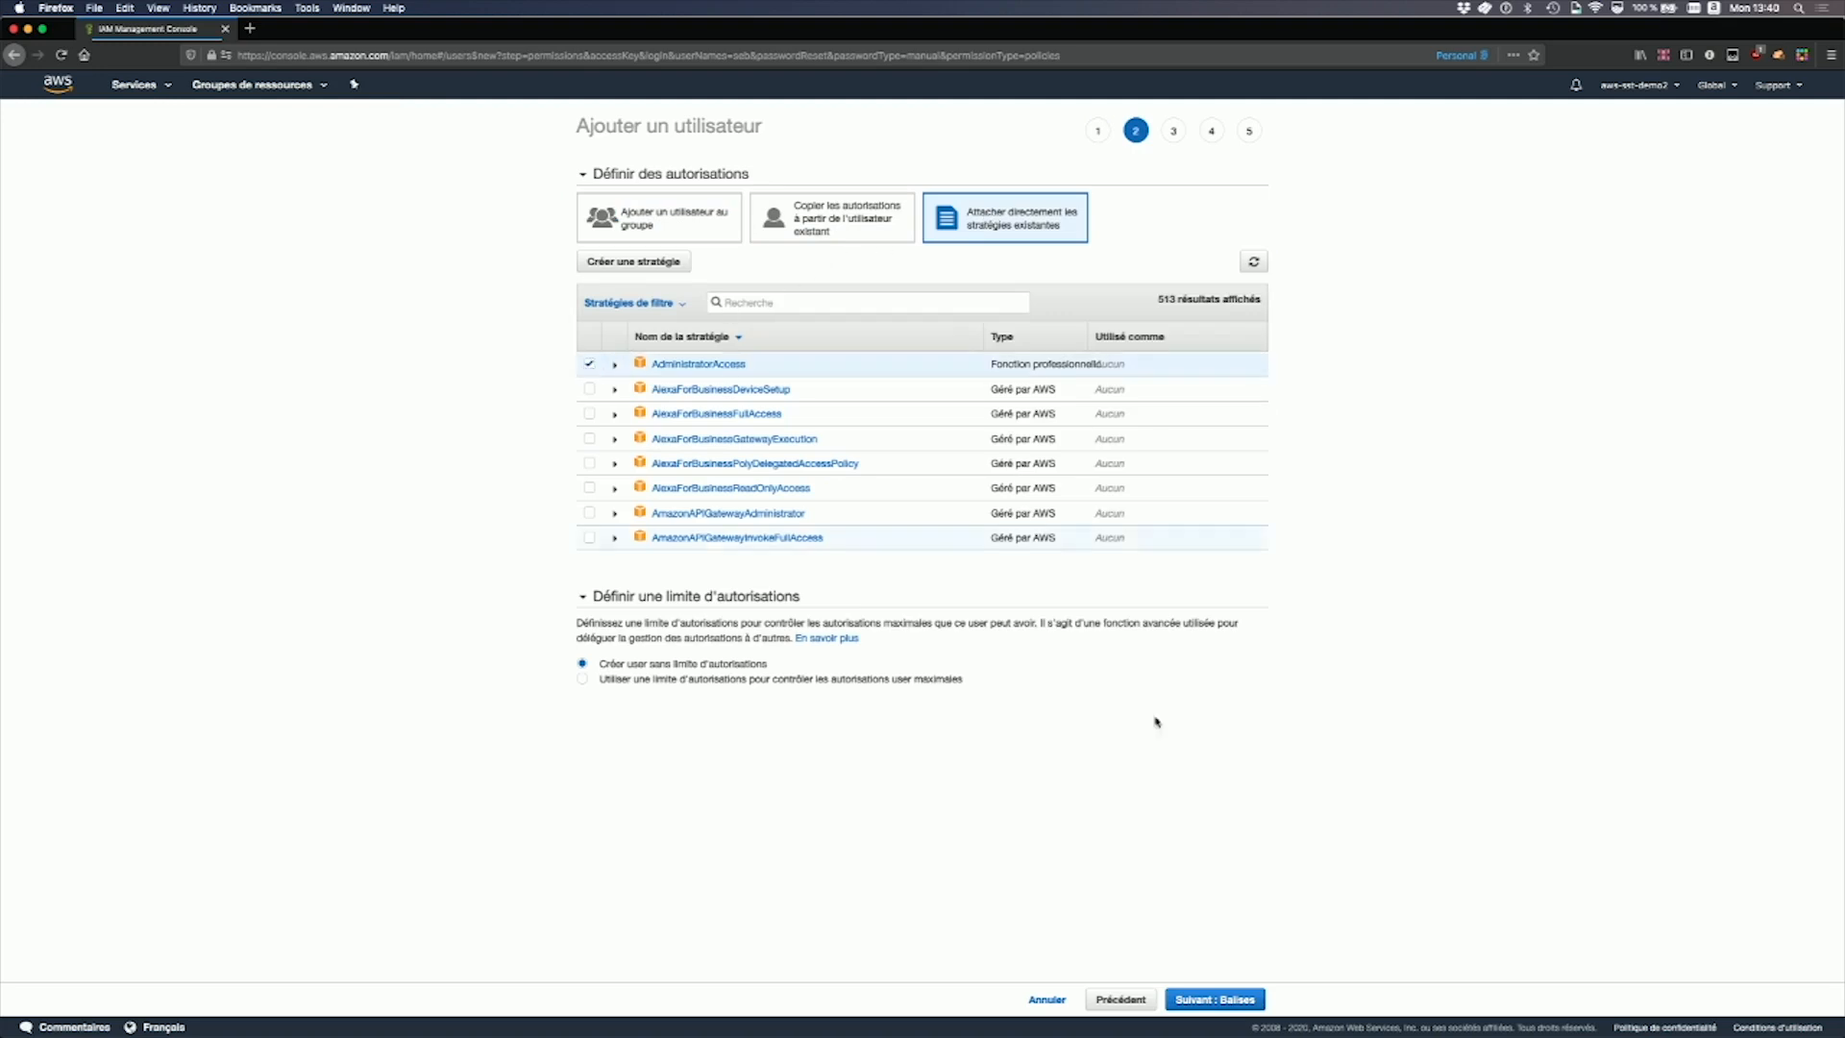
click(1225, 1001)
click(1225, 1001)
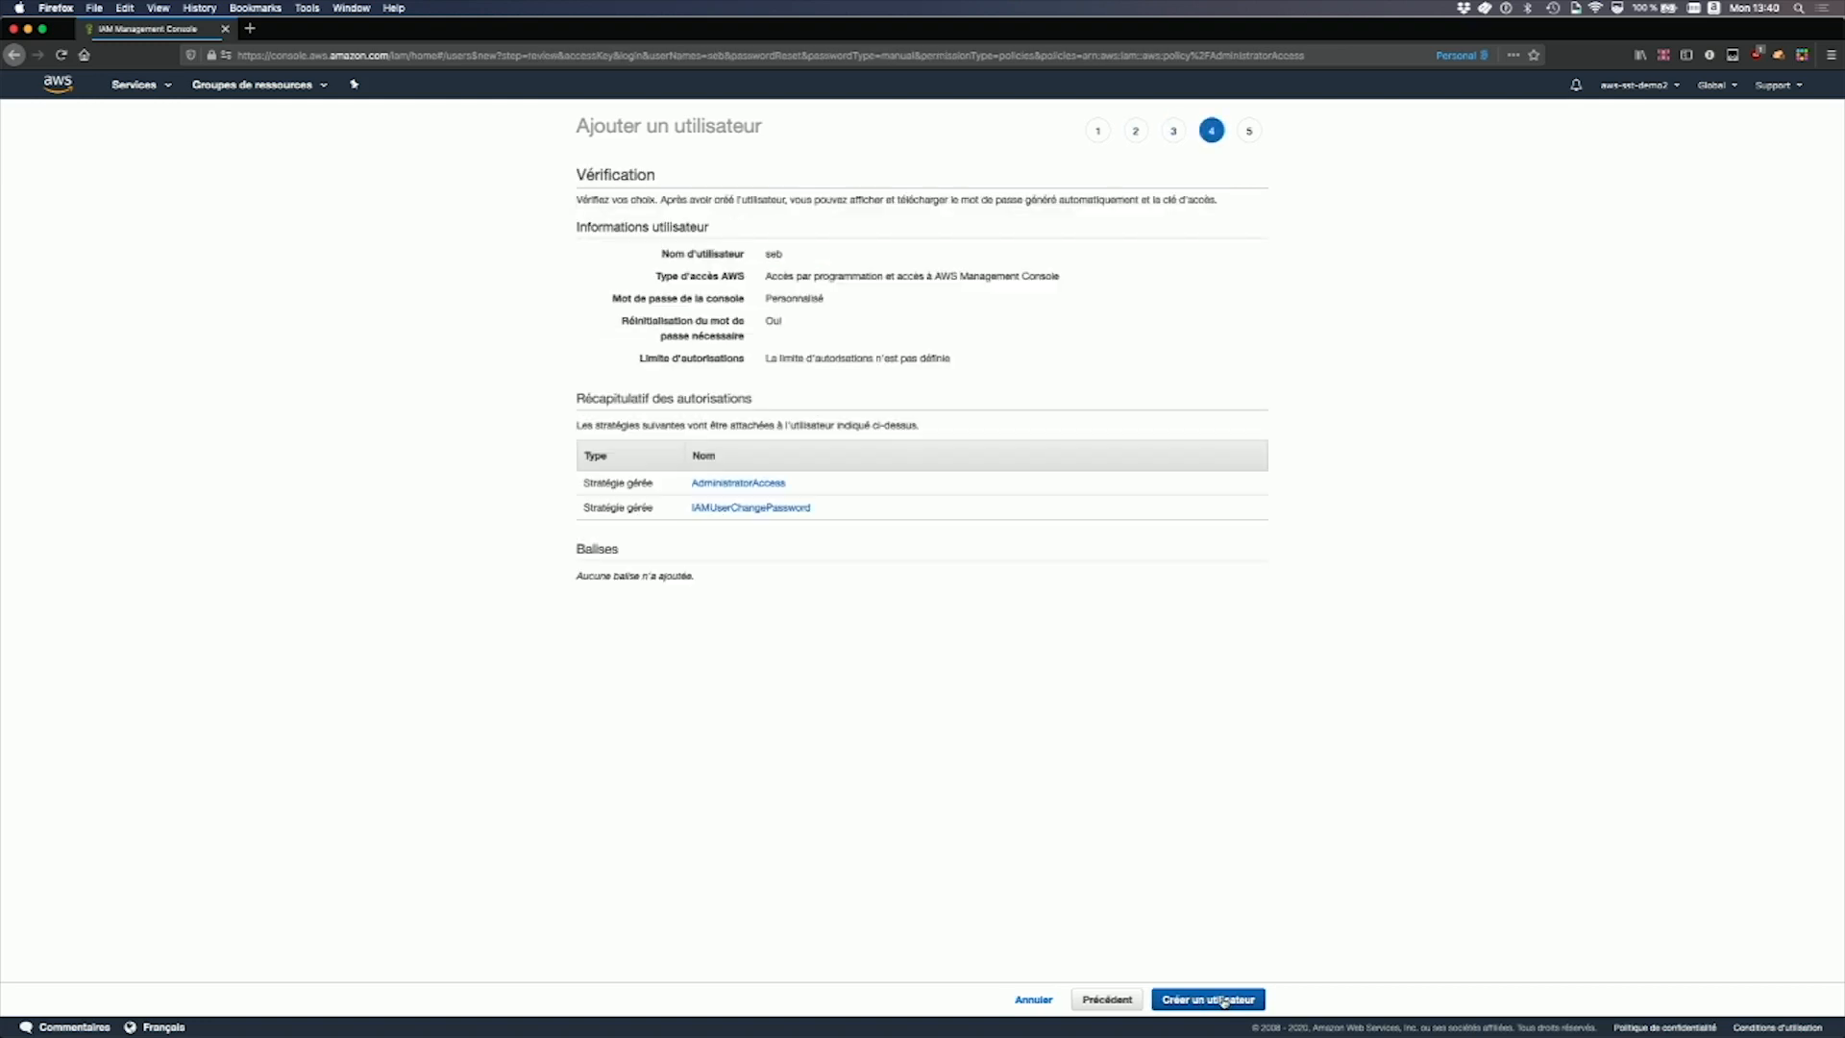
click(1225, 1002)
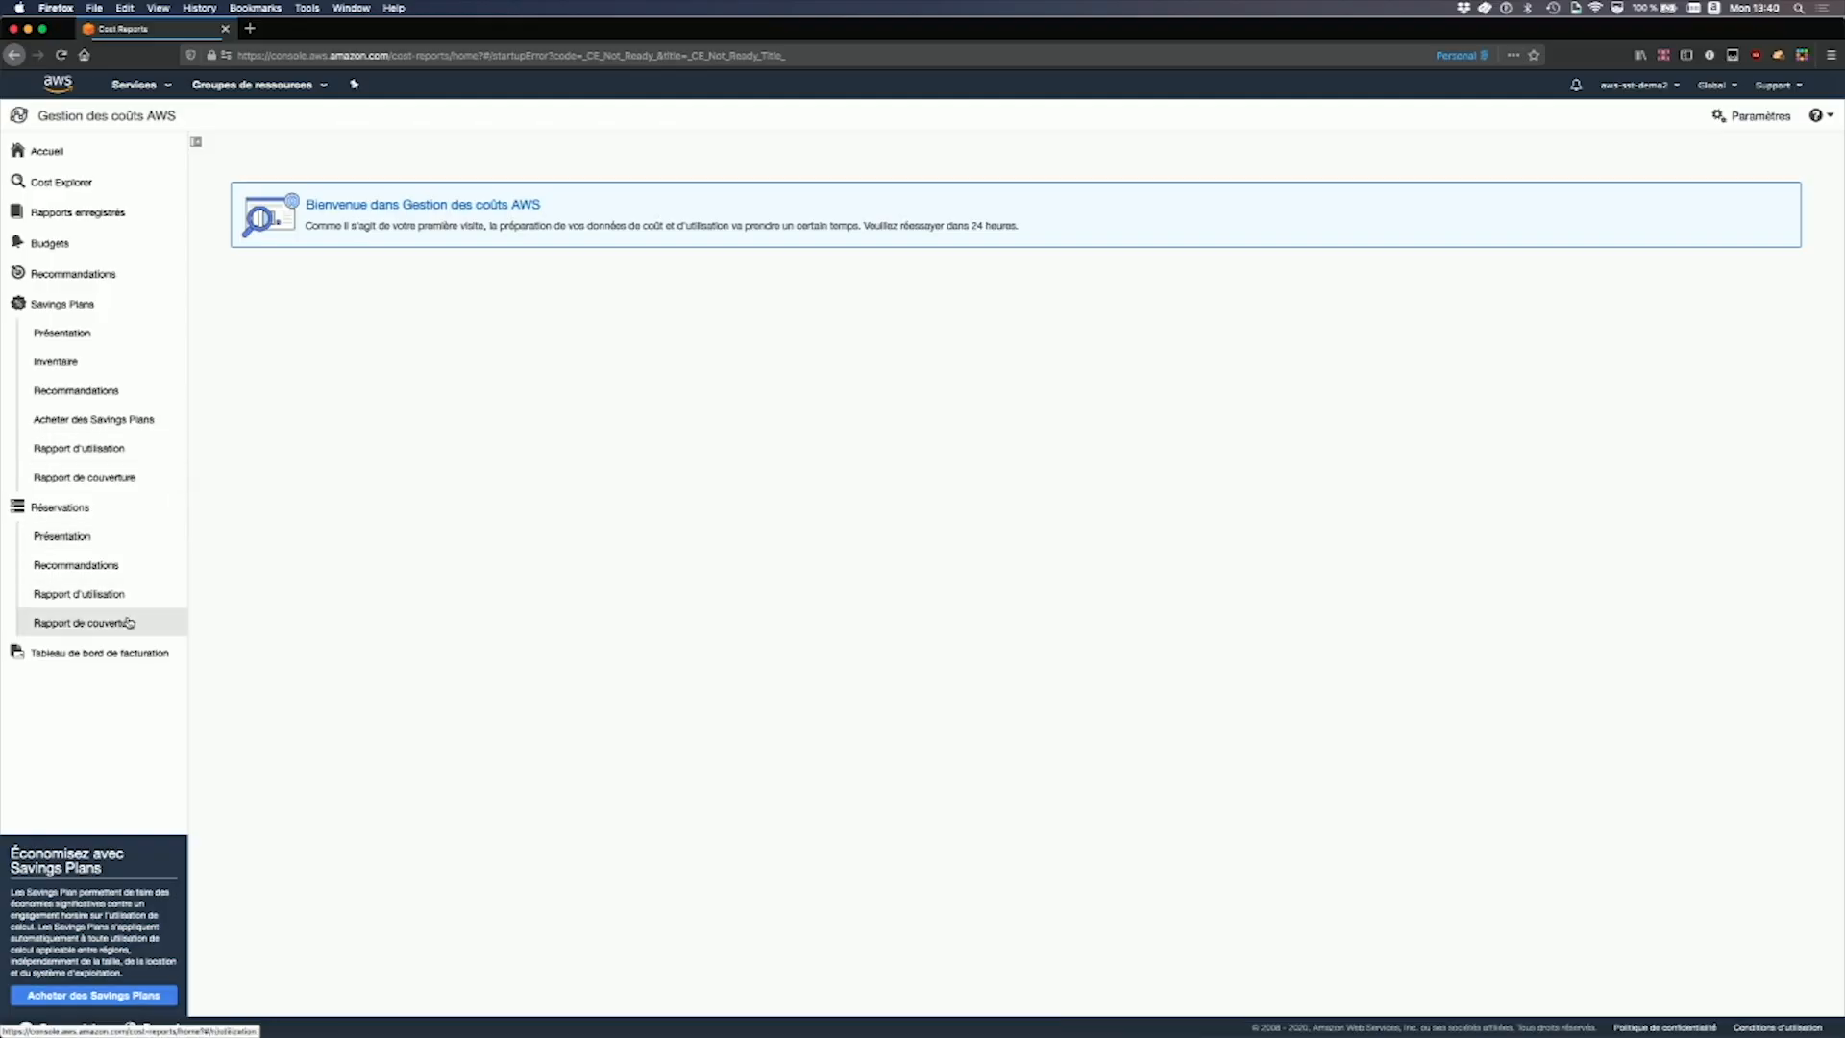
Open the billing preferences and enable free tier usage alerts, entering the recipient's e-mail address
click(125, 655)
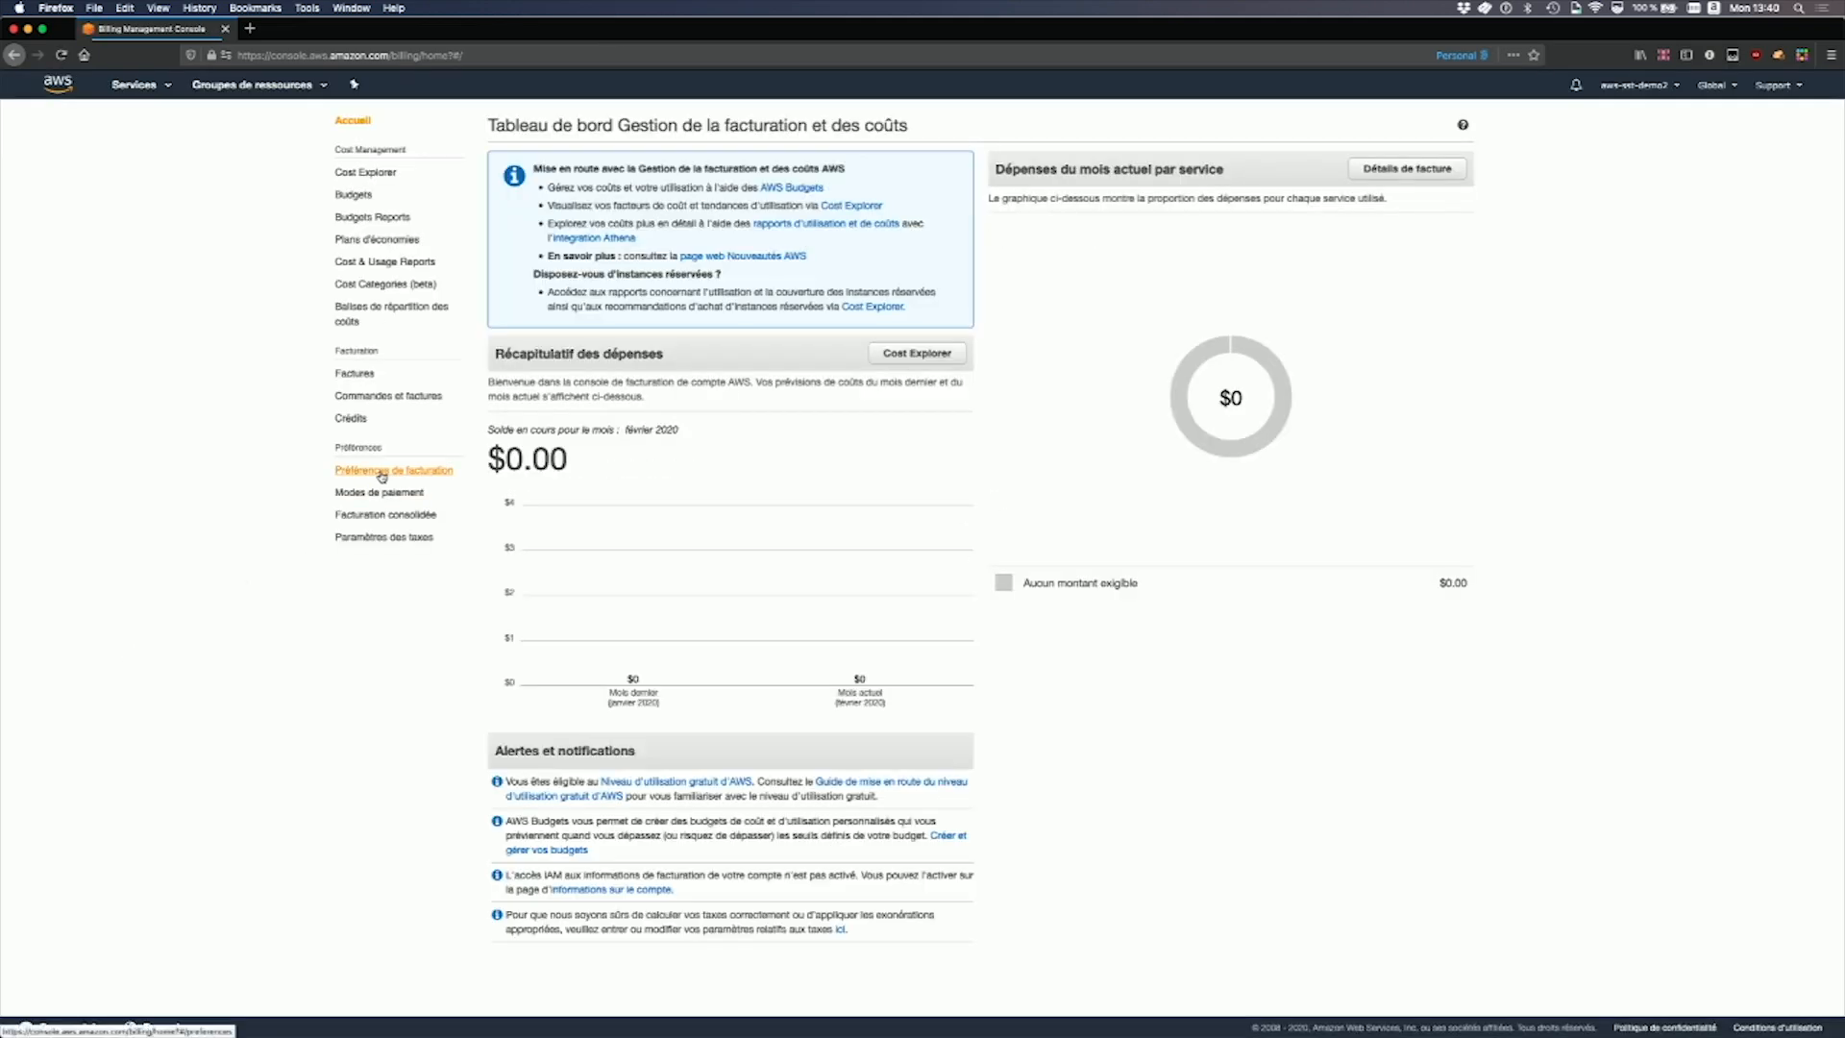
click(379, 471)
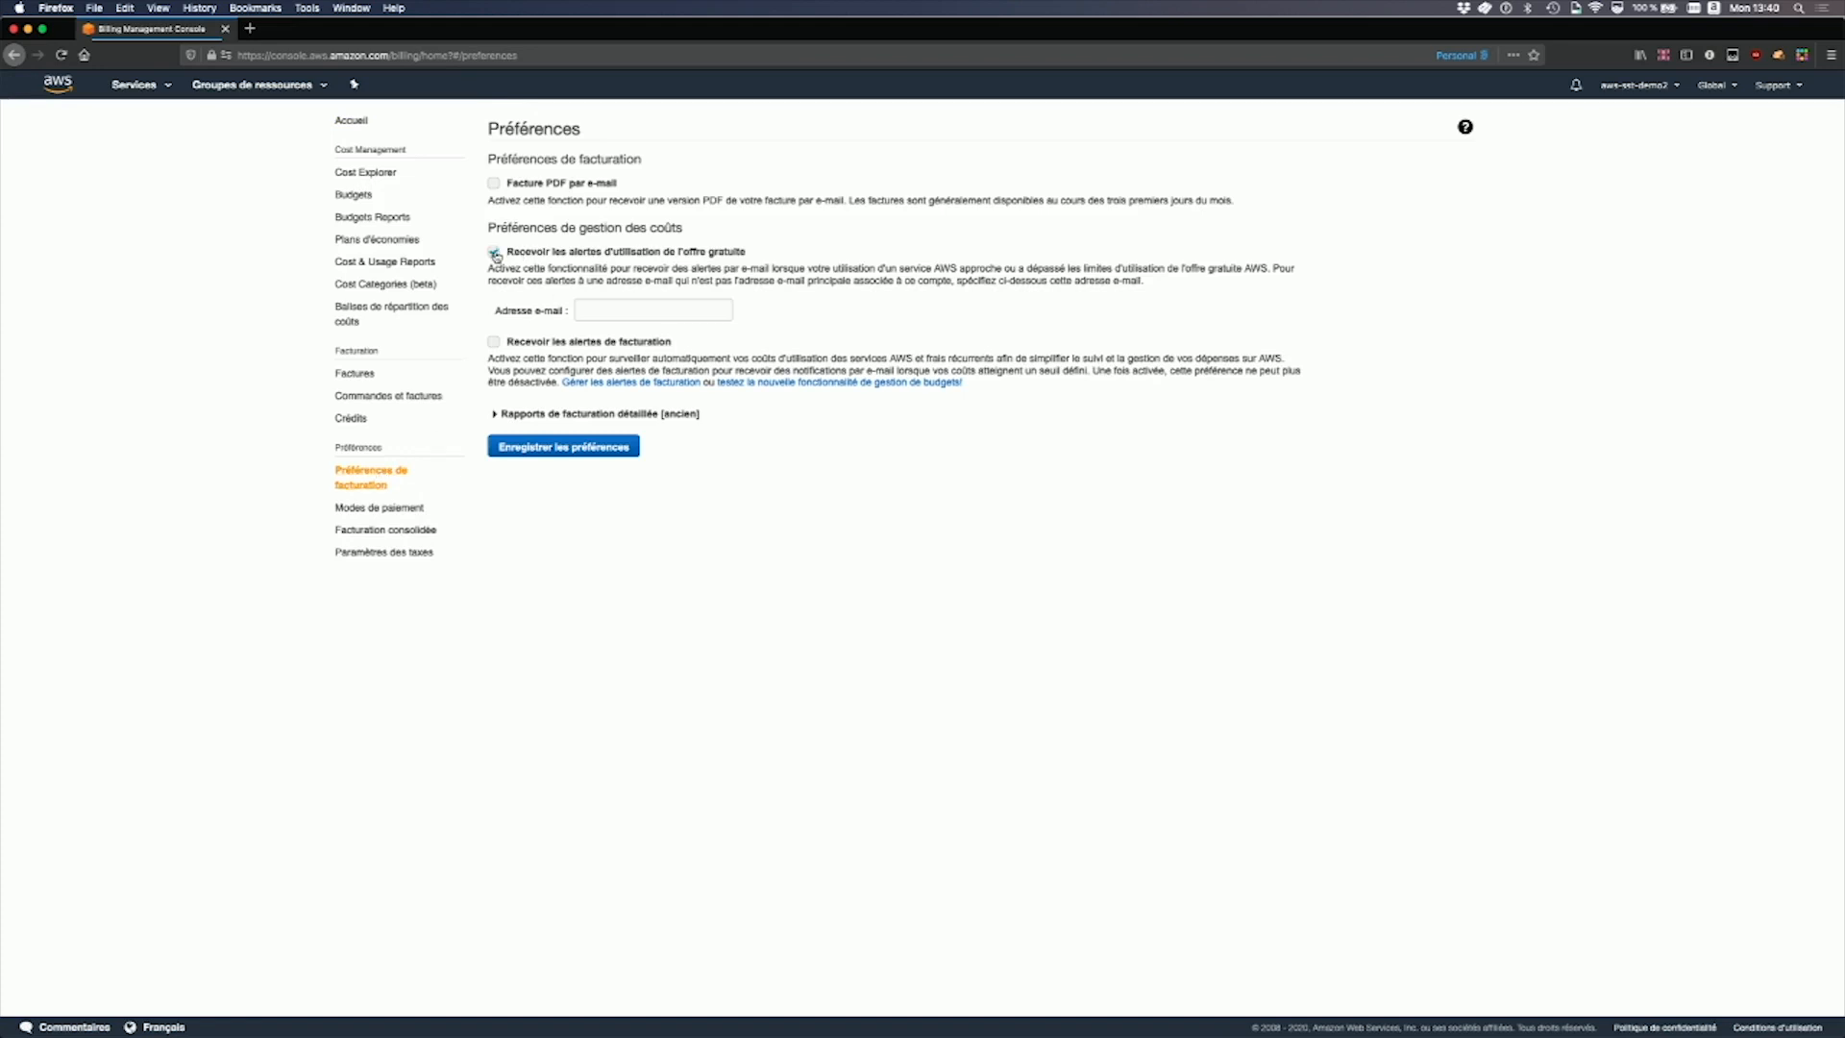
click(607, 307)
text(s)
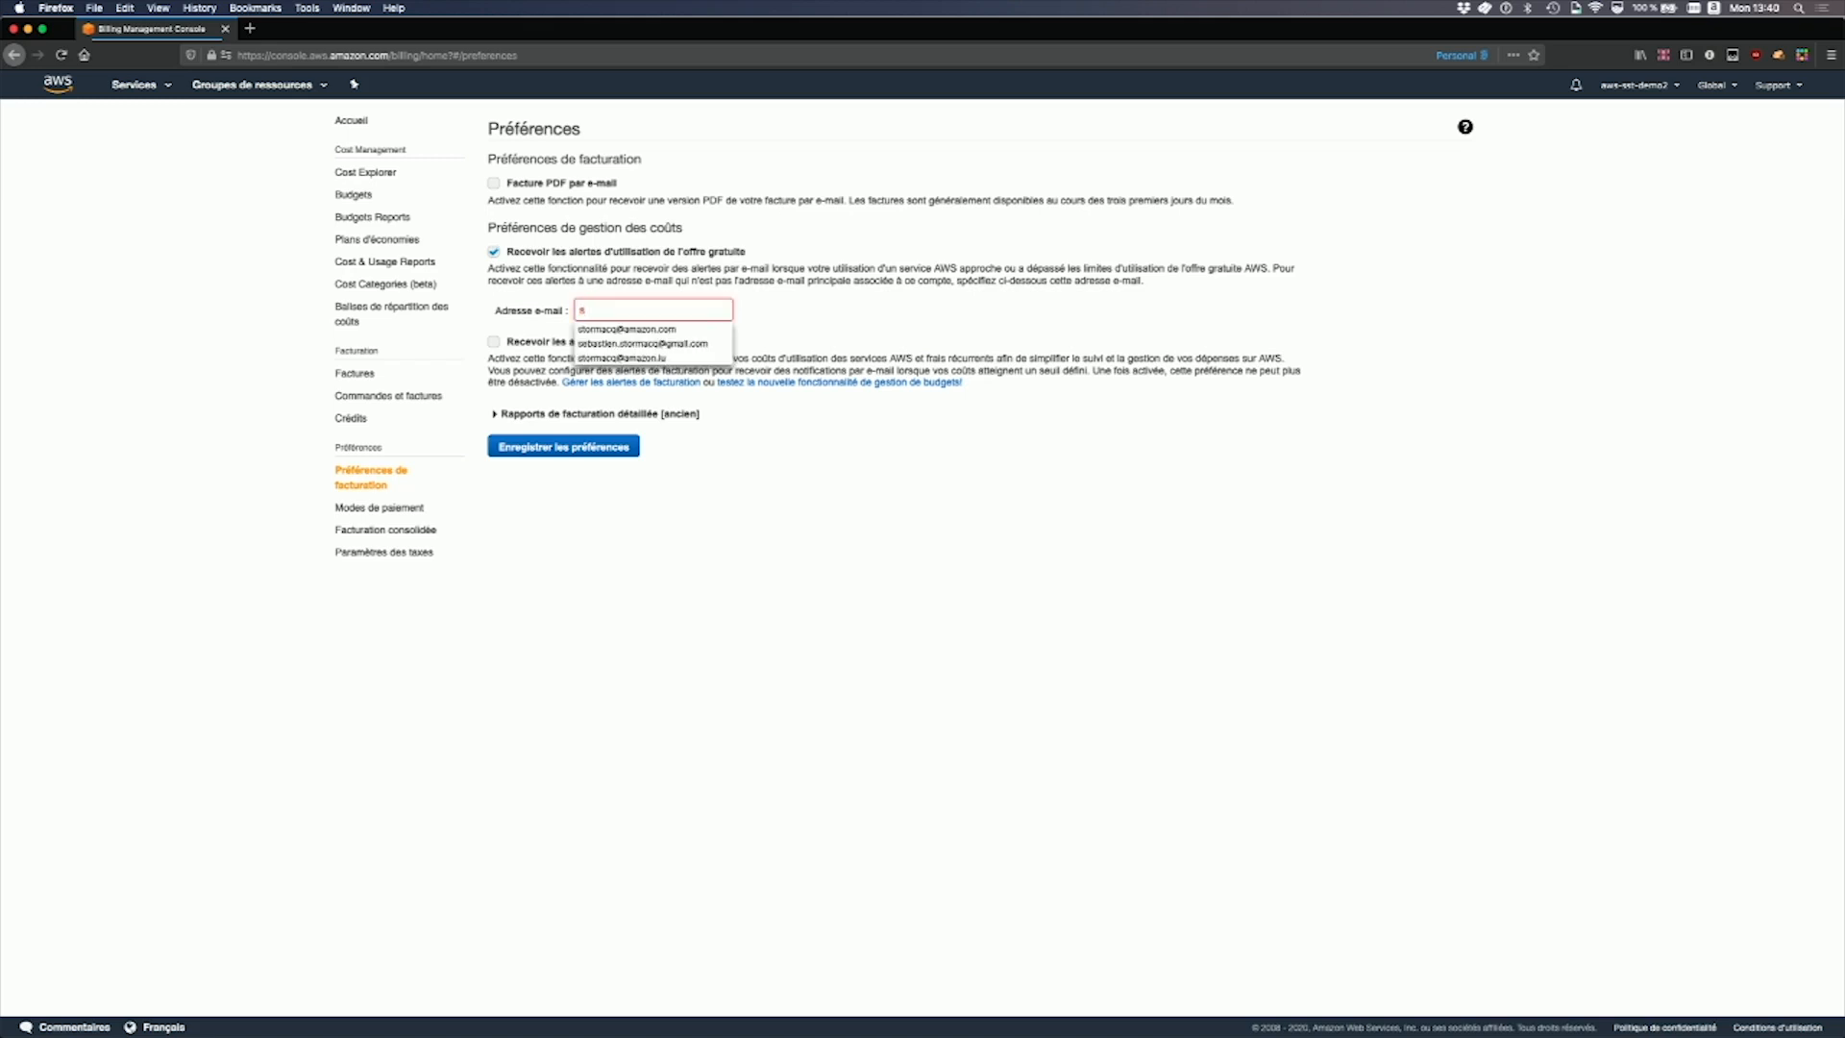
click(626, 328)
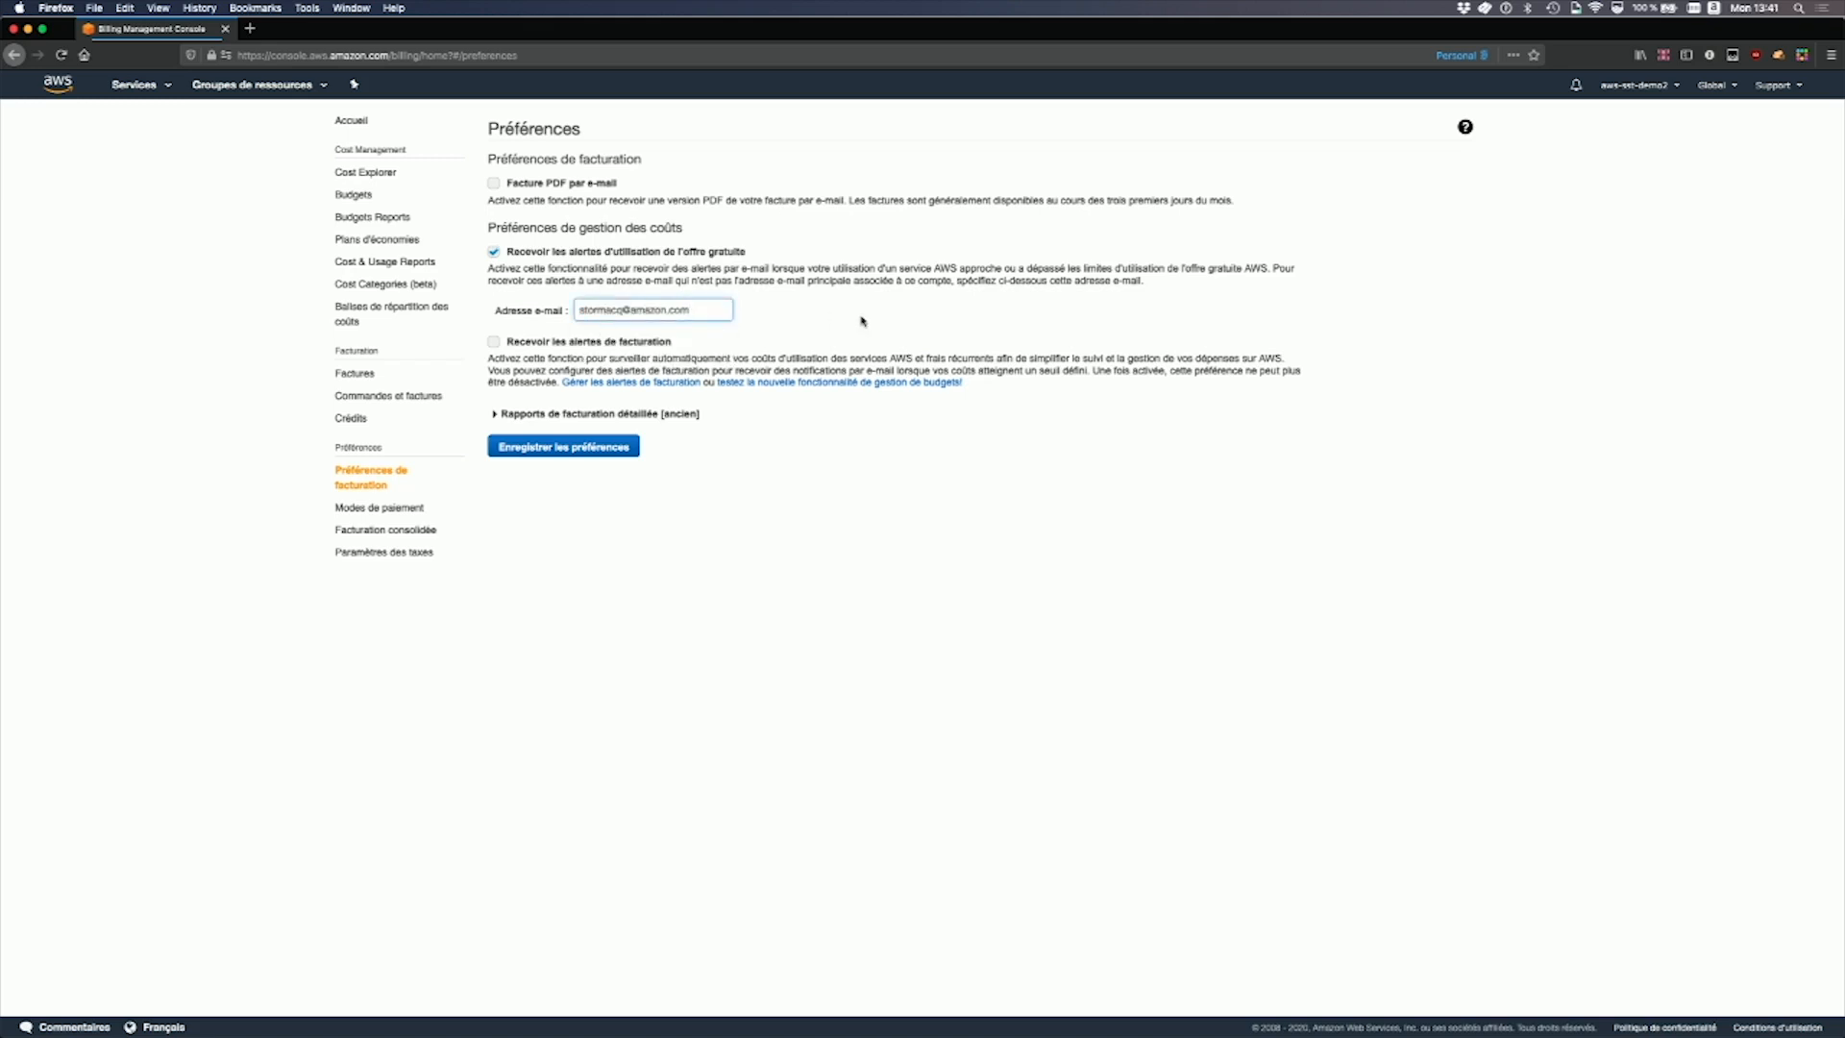